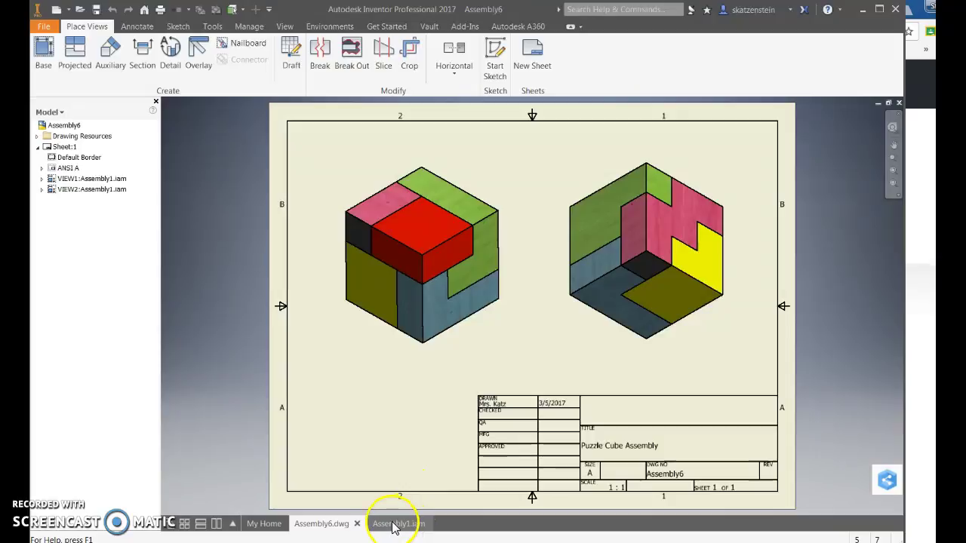
Switch to Assembly1.iam and examine the puzzle cube's pieces from several sides and corners
click(395, 523)
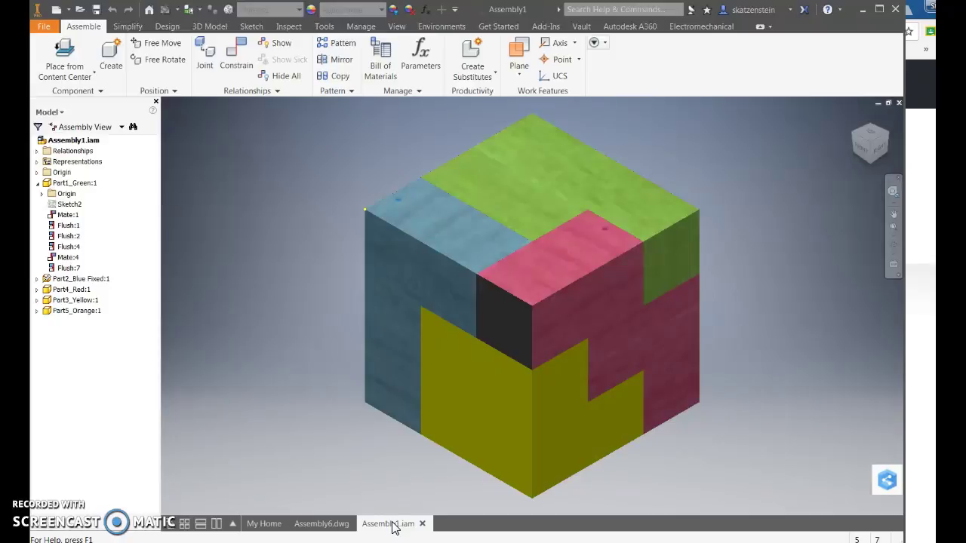
click(573, 181)
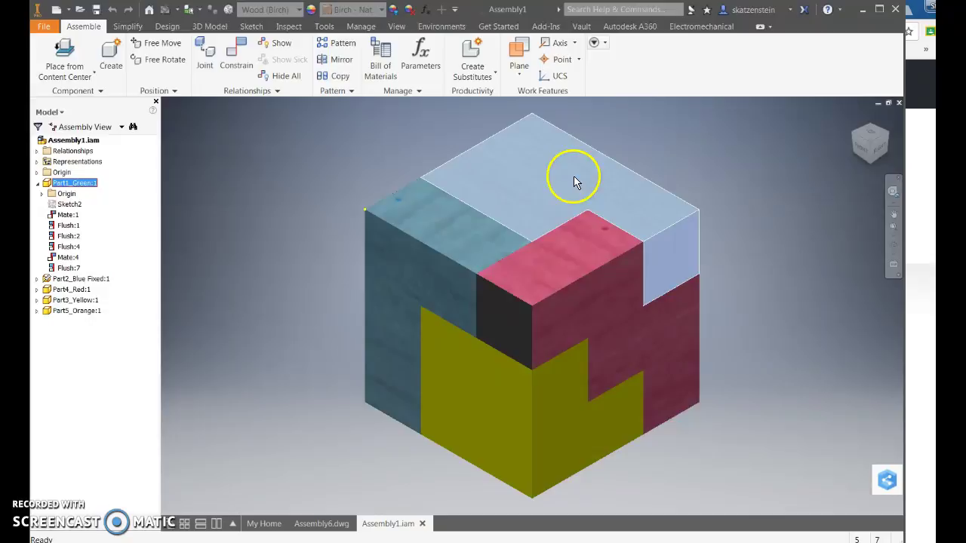
click(457, 263)
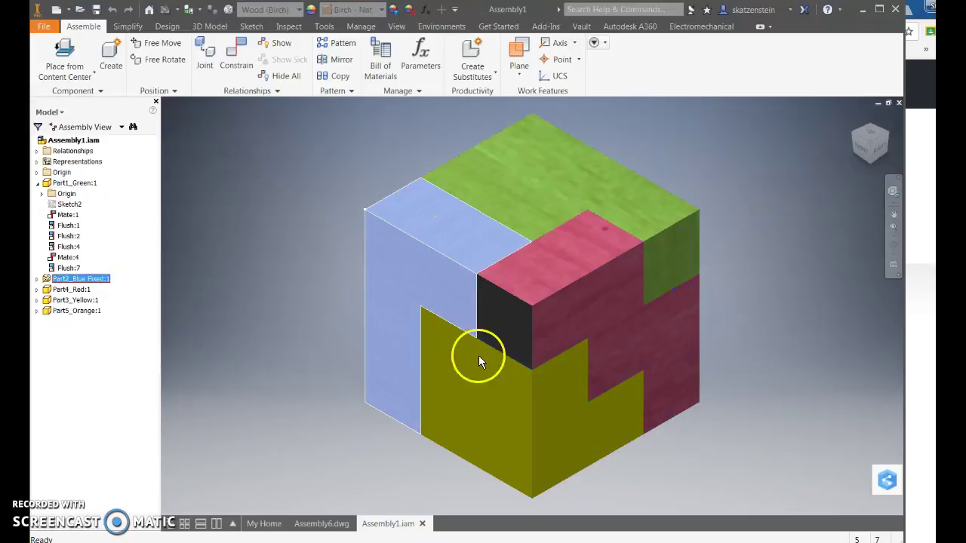
click(521, 386)
click(854, 216)
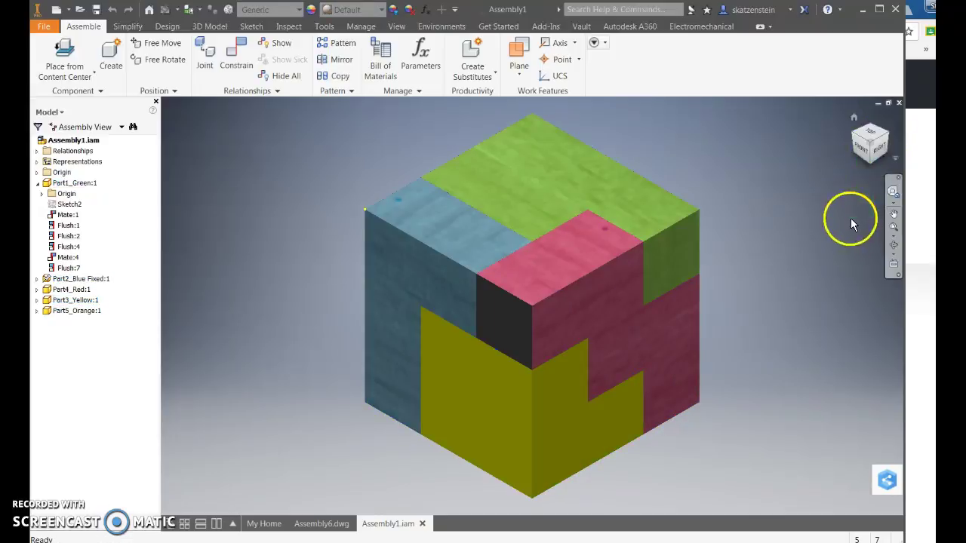
drag(865, 142, 829, 131)
click(574, 240)
click(679, 312)
click(574, 419)
click(458, 198)
click(430, 328)
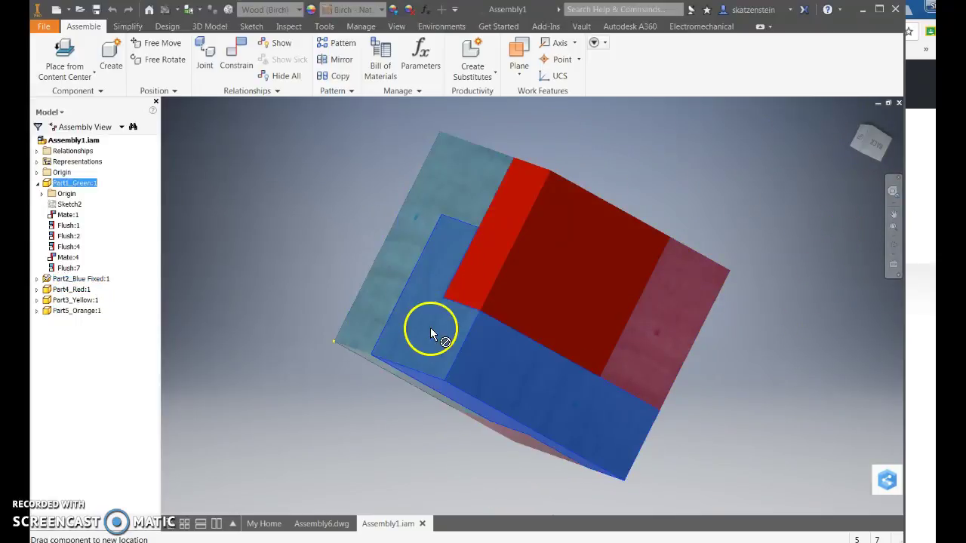
click(870, 136)
shift+middle_drag(872, 200, 675, 274)
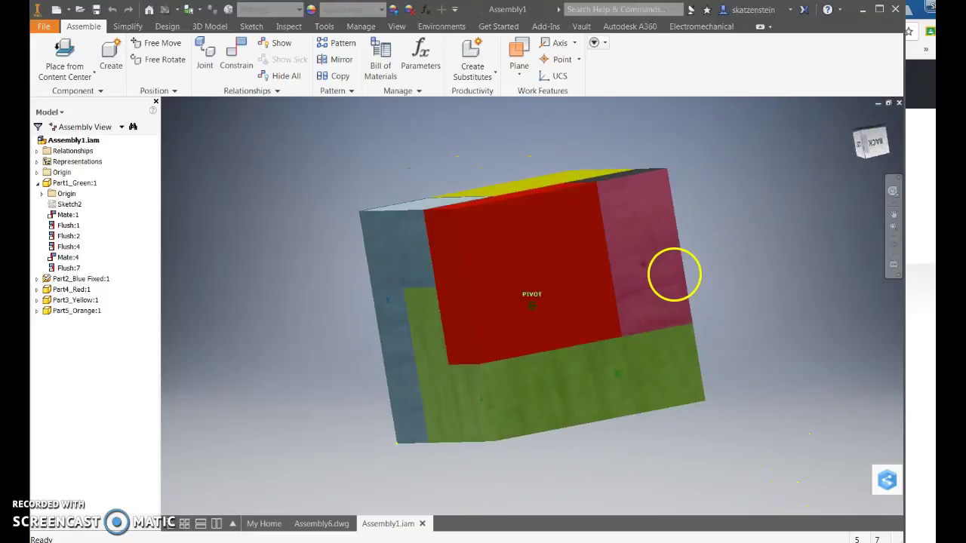
click(863, 138)
click(801, 162)
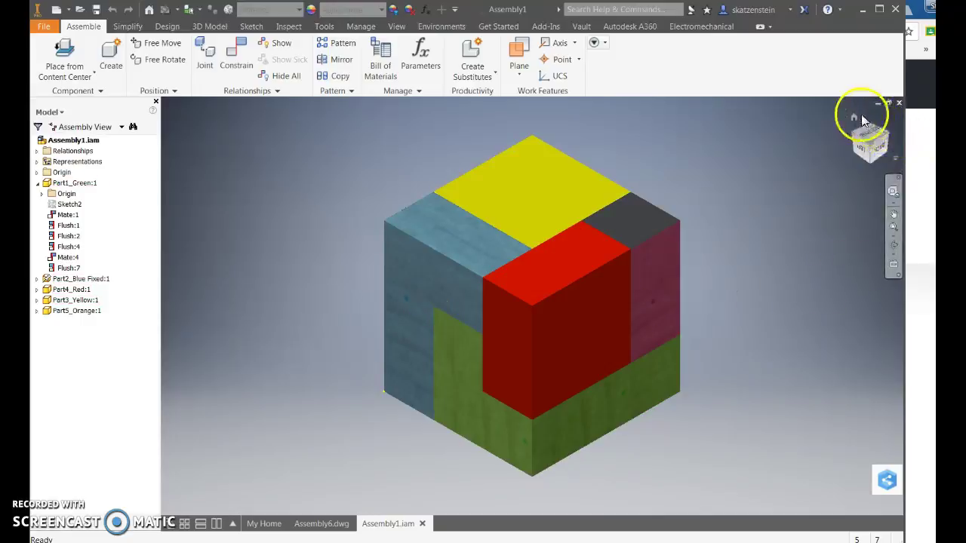
Set the isometric view of the corner where the Front, Left and Bottom faces meet as the home view, using Fit to View
click(854, 118)
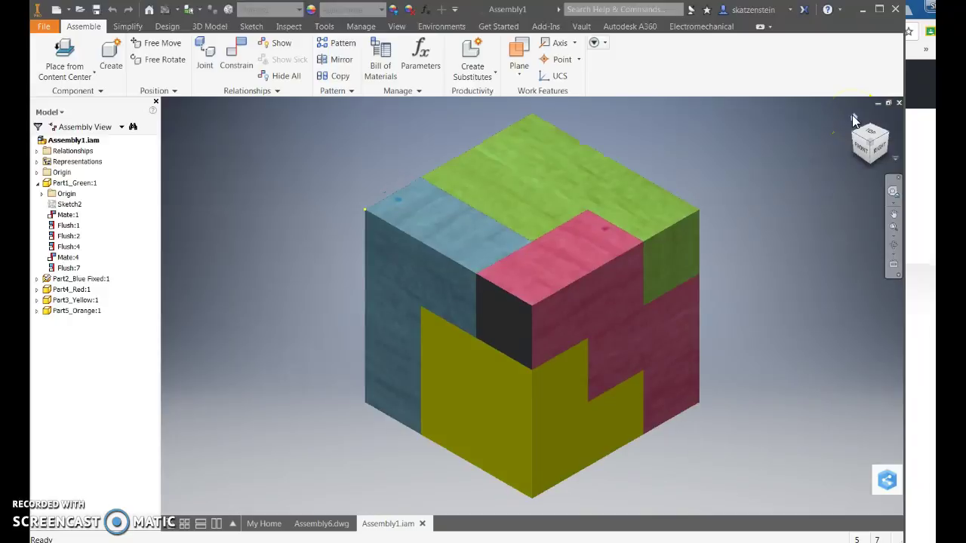
mouse_move(866, 139)
mouse_down()
mouse_move(881, 154)
mouse_move(876, 140)
mouse_move(884, 478)
mouse_up()
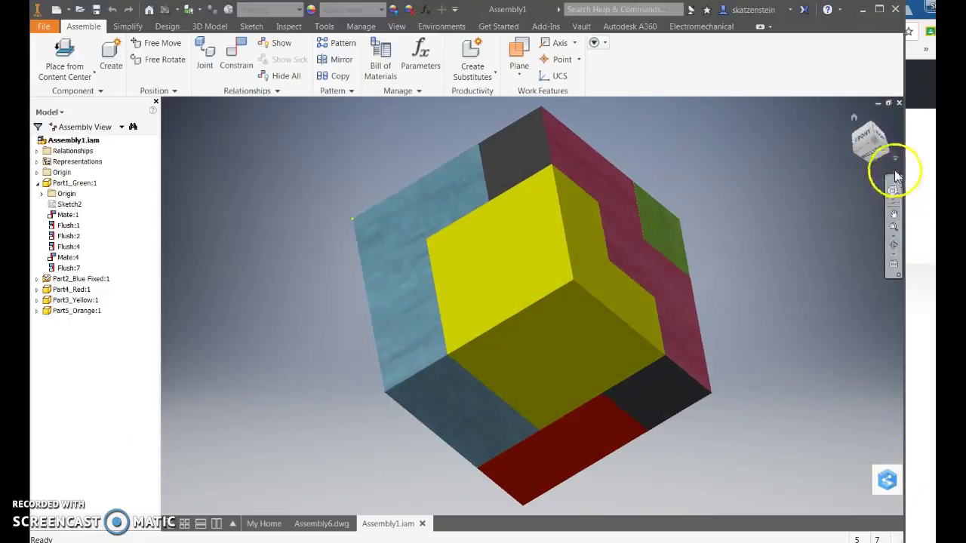
click(874, 138)
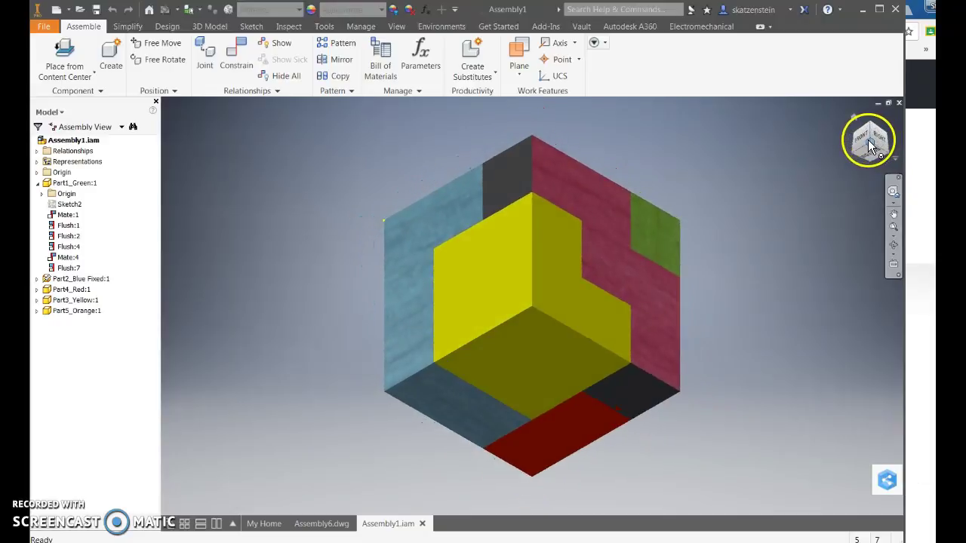
click(870, 121)
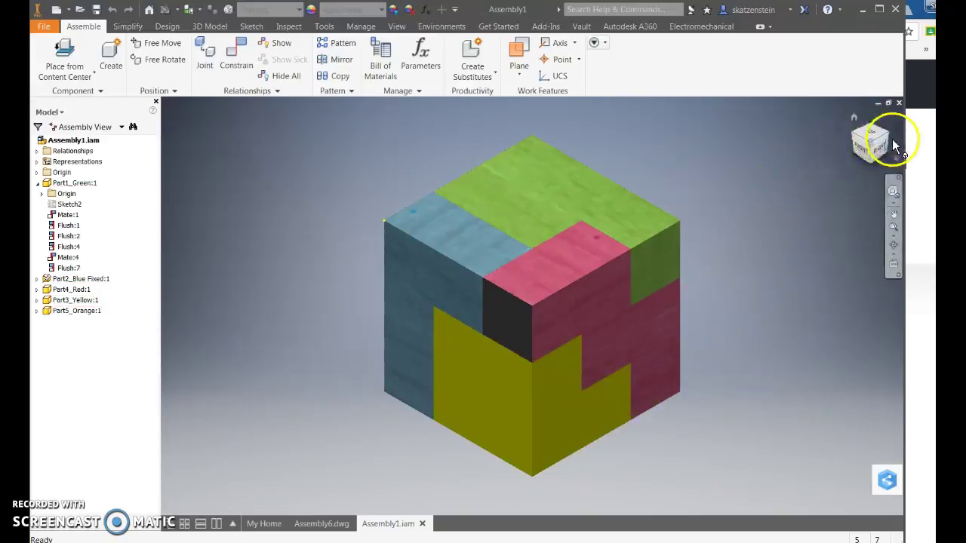
drag(893, 135, 783, 358)
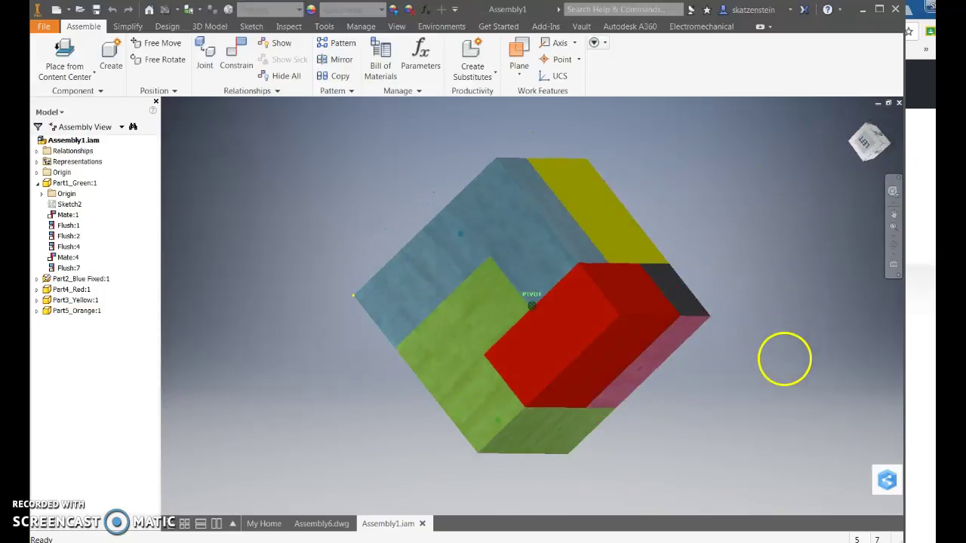
click(867, 124)
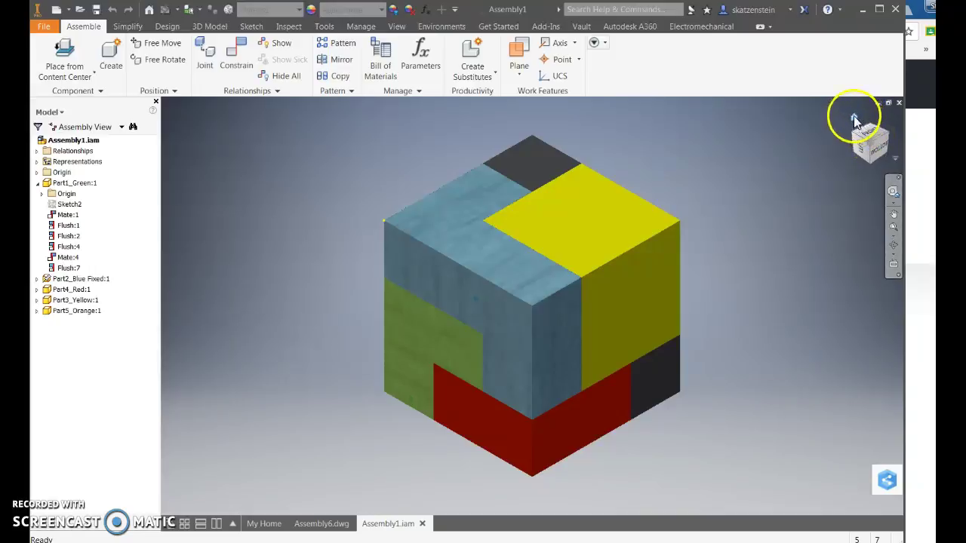
right_click(854, 122)
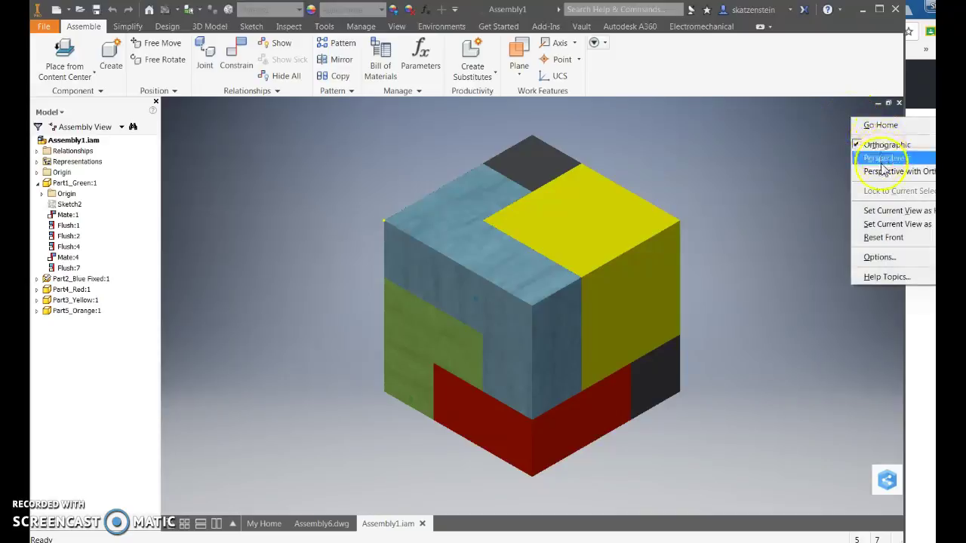
click(887, 213)
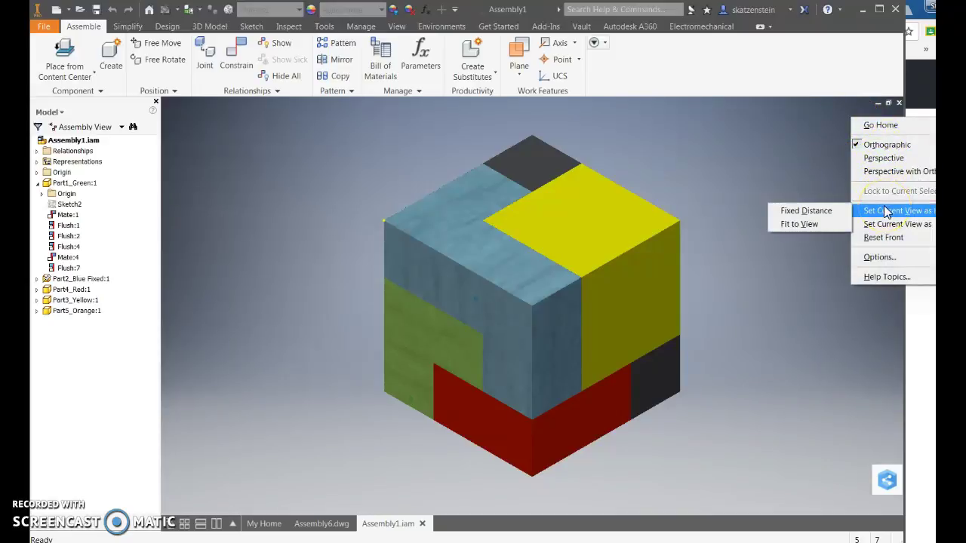
click(827, 225)
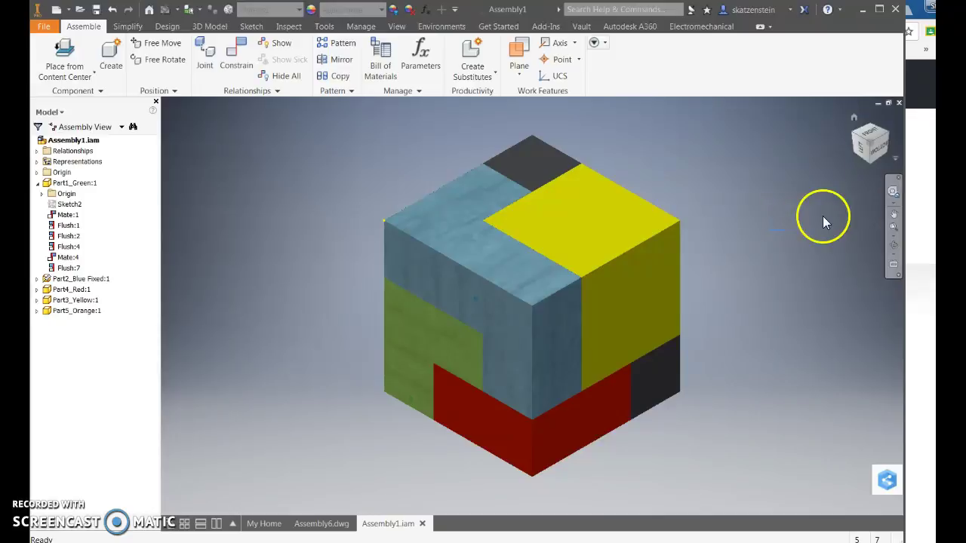
Define the cube face showing blue, green and red pieces as the Front view, and return to the home view
click(877, 141)
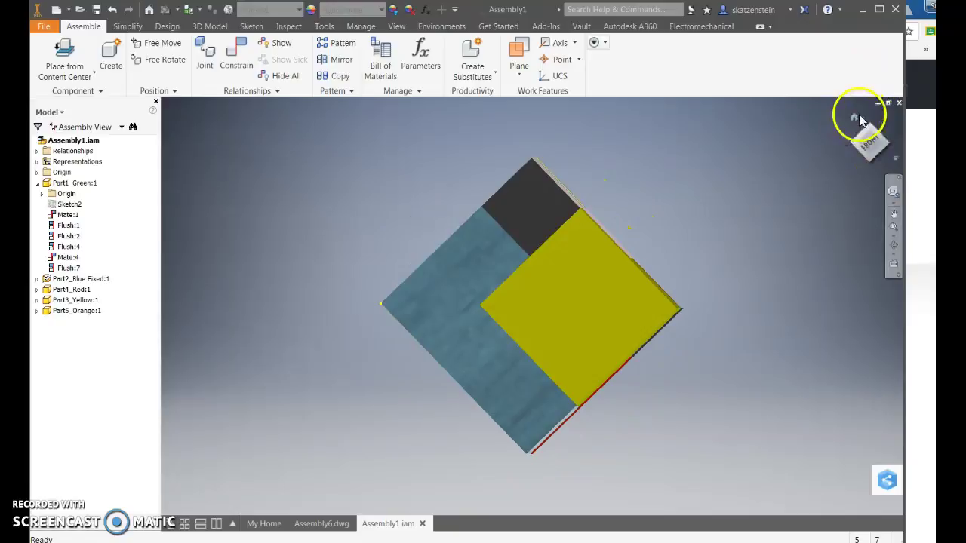
click(855, 118)
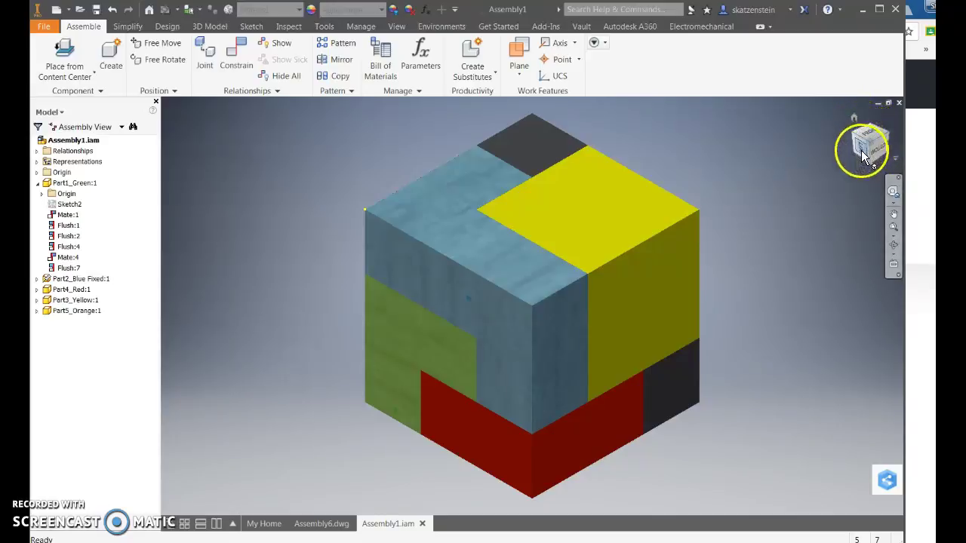
click(864, 151)
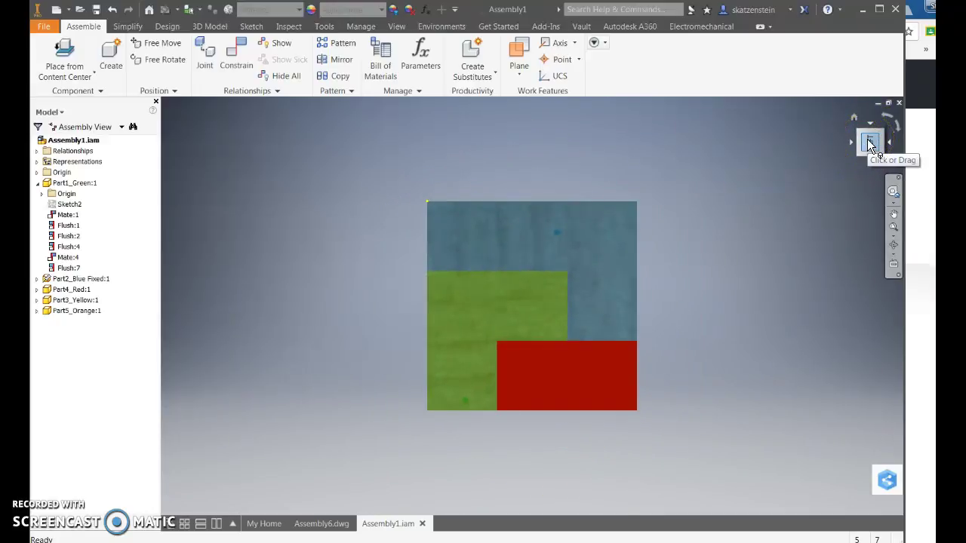
right_click(871, 143)
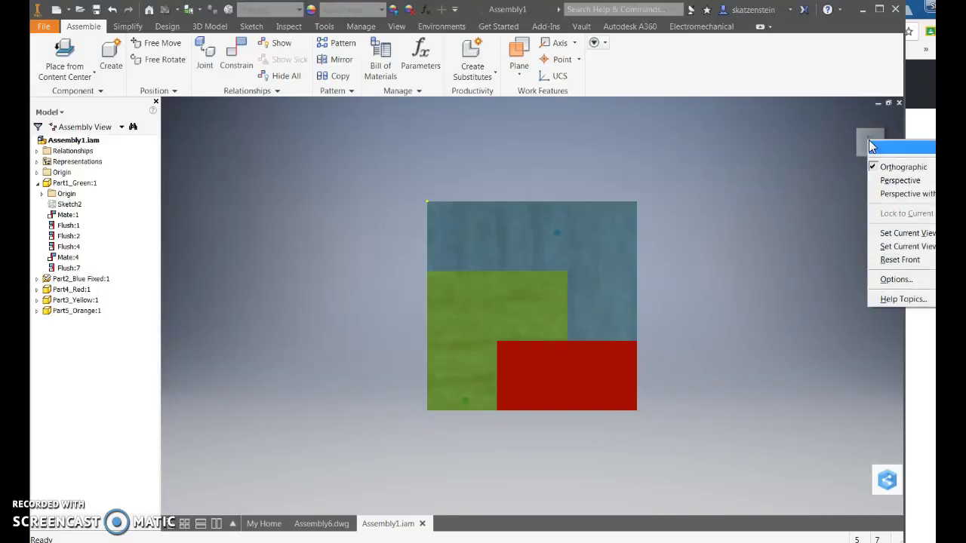
mouse_move(900, 249)
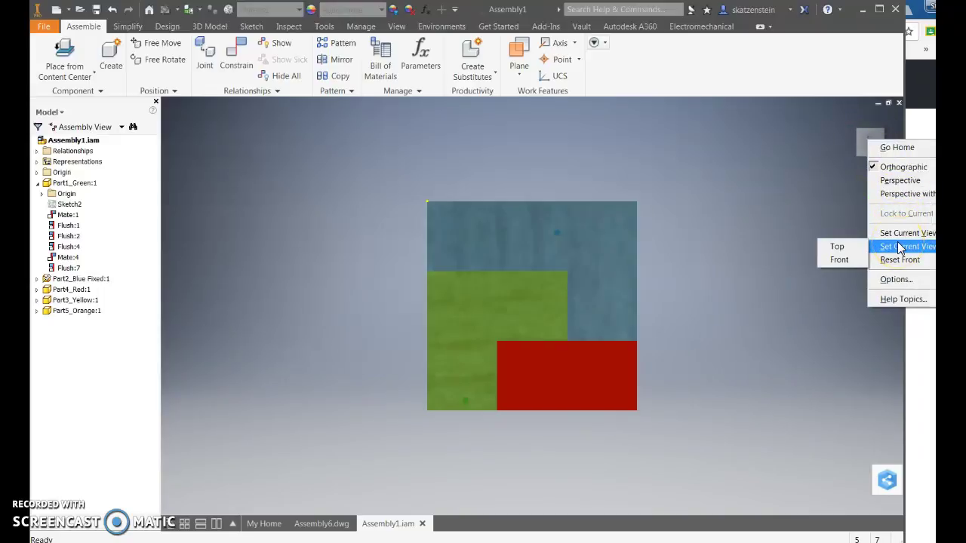
click(844, 261)
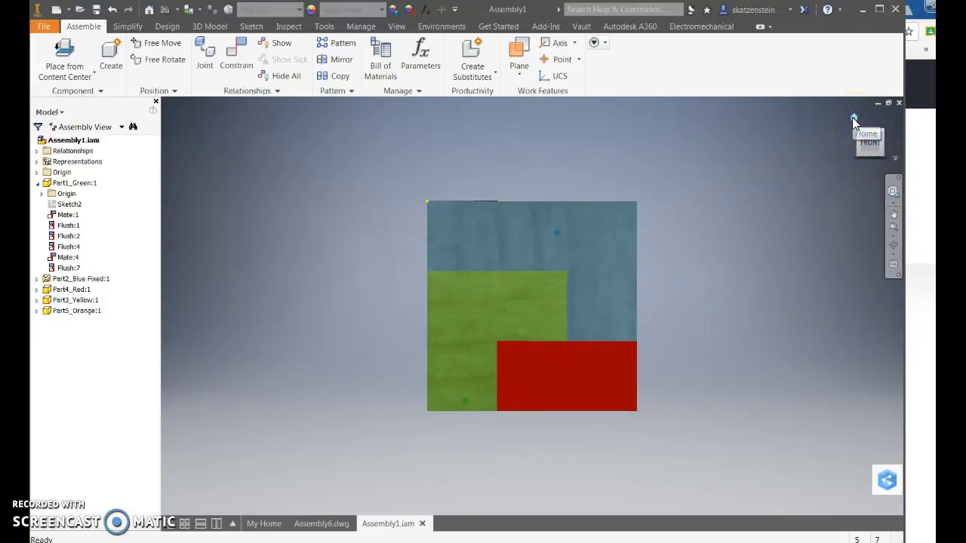
click(853, 120)
click(880, 141)
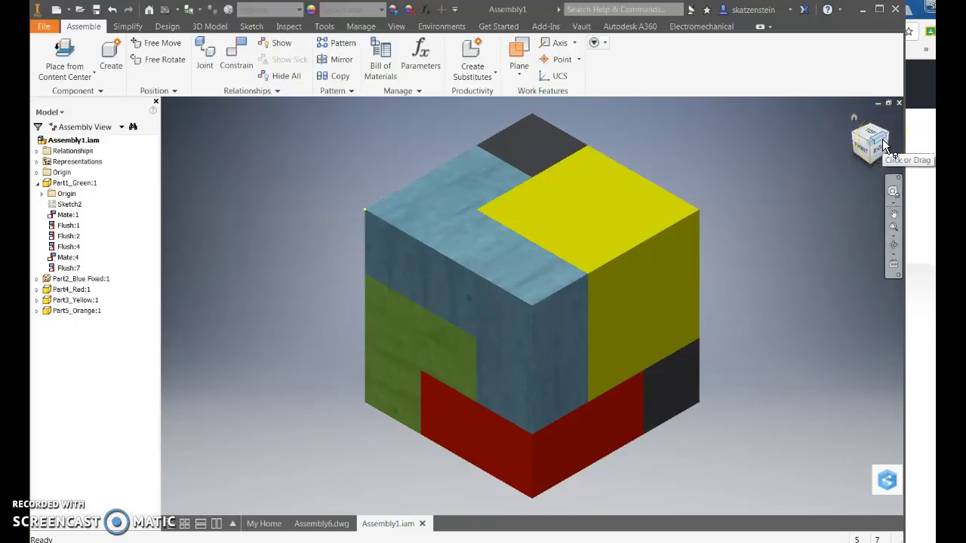
click(808, 96)
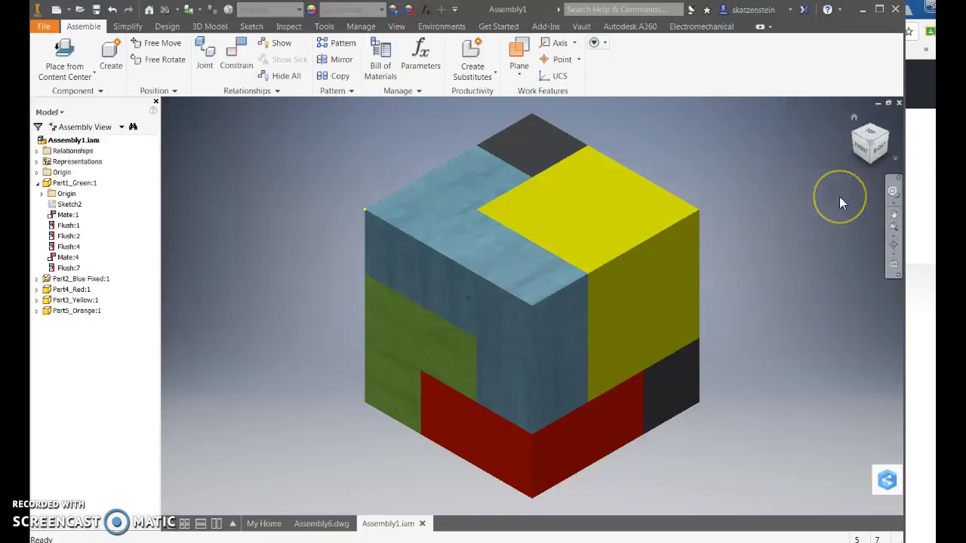
click(561, 106)
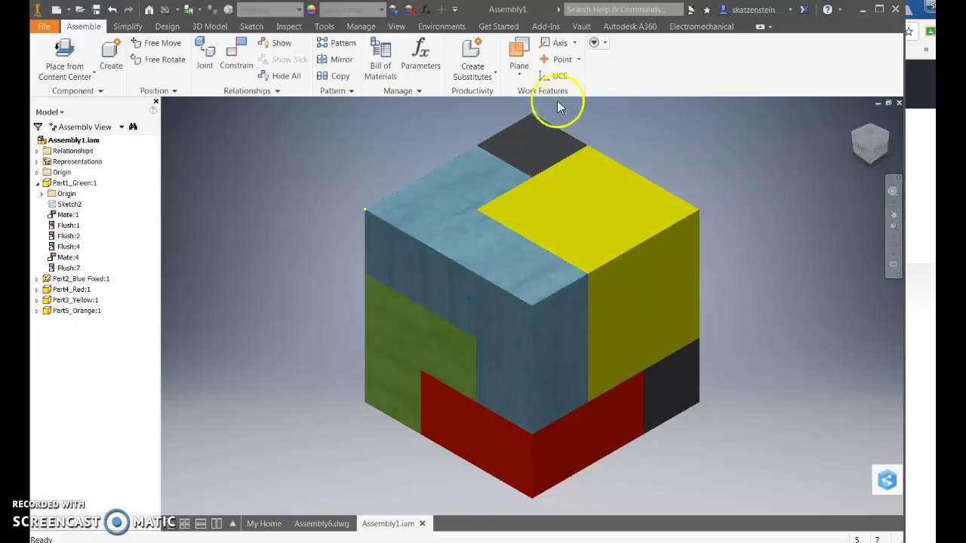
Save Assembly1.iam without saving the dependent Part5_Orange.ipt
click(95, 9)
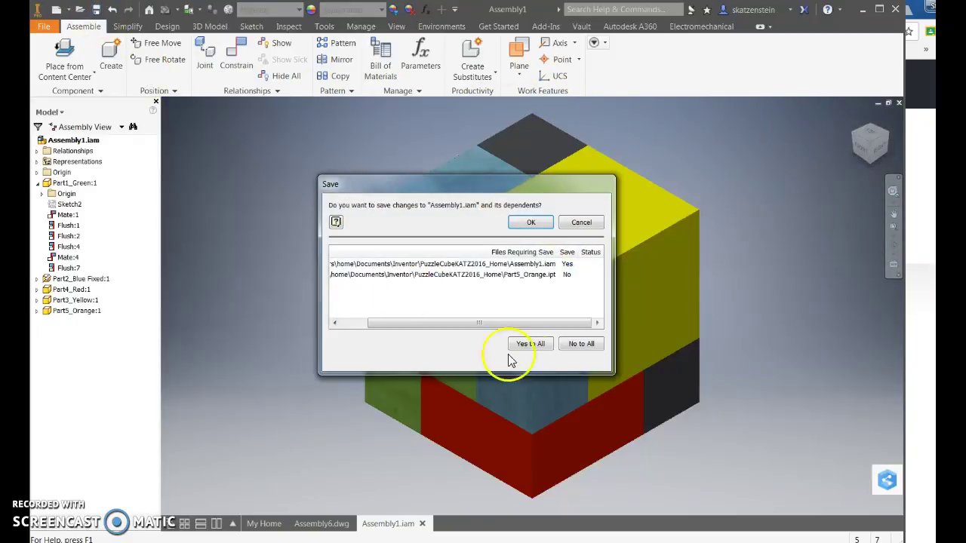
click(530, 222)
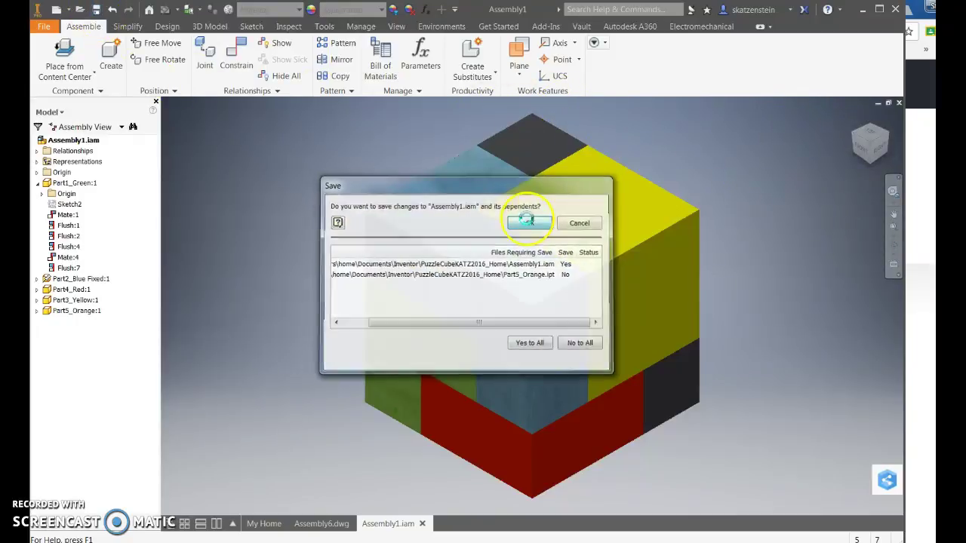
click(479, 221)
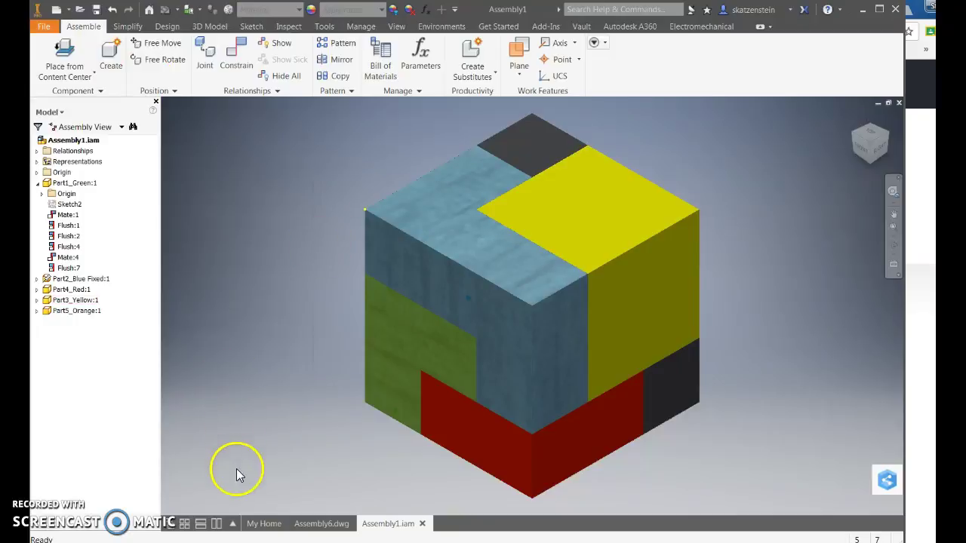
Create a new drawing from the My Home page
click(261, 523)
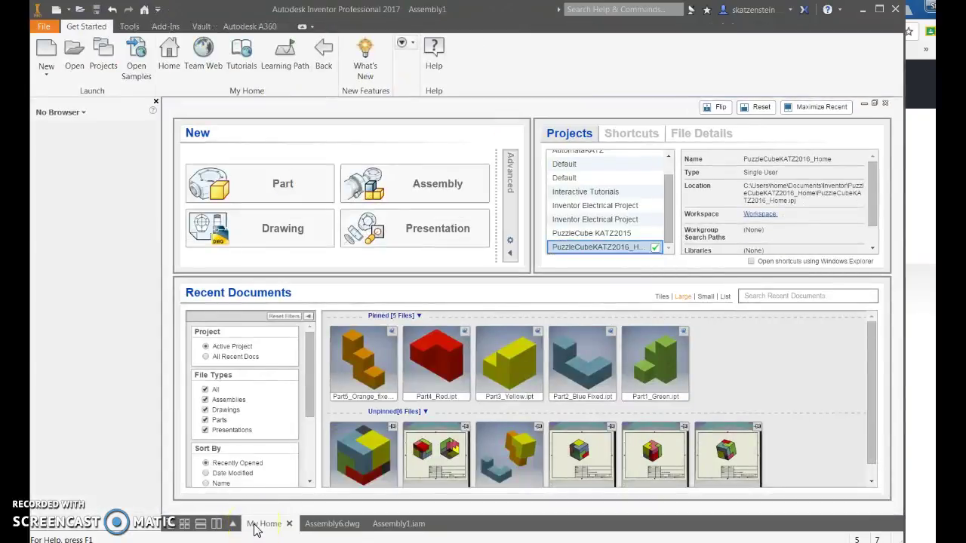
click(234, 231)
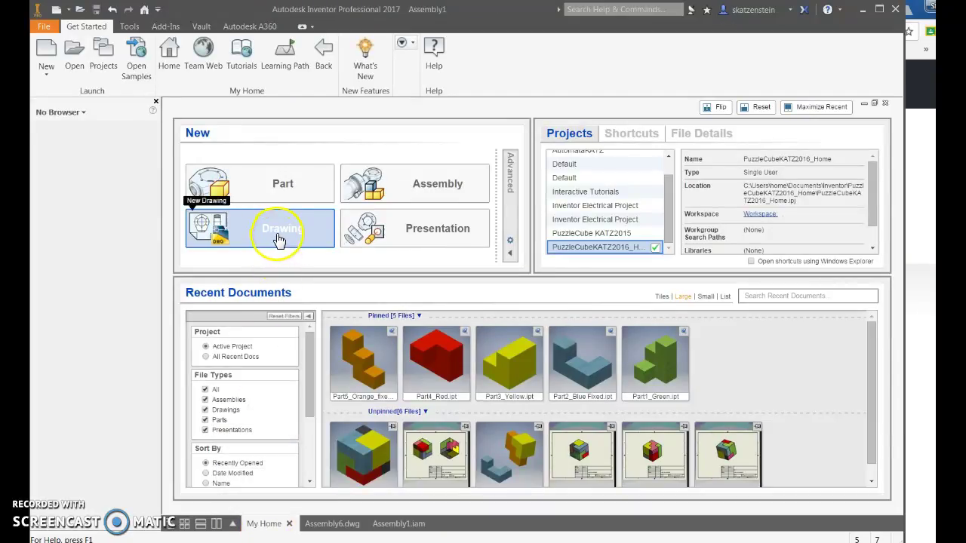
click(279, 239)
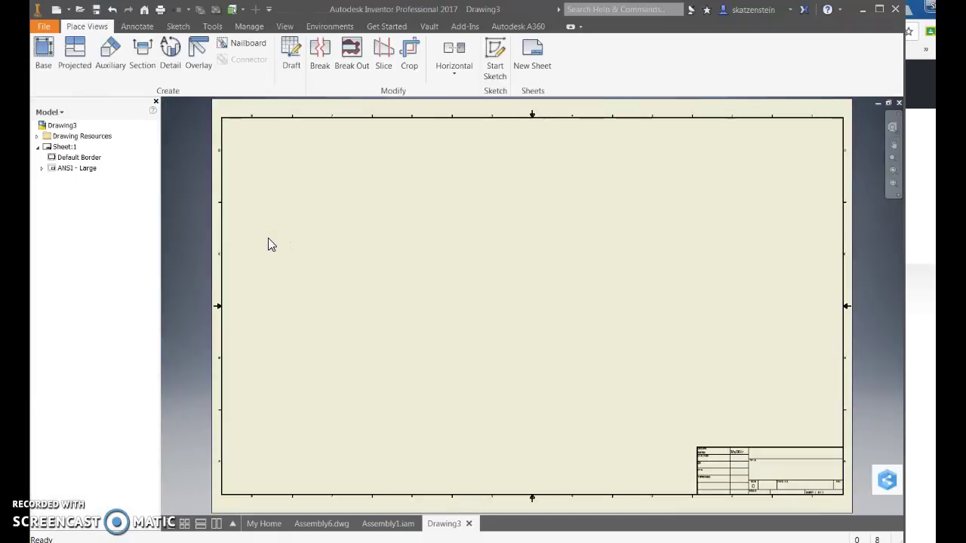
Set the size of Sheet:1 to A, keeping the landscape orientation
click(60, 148)
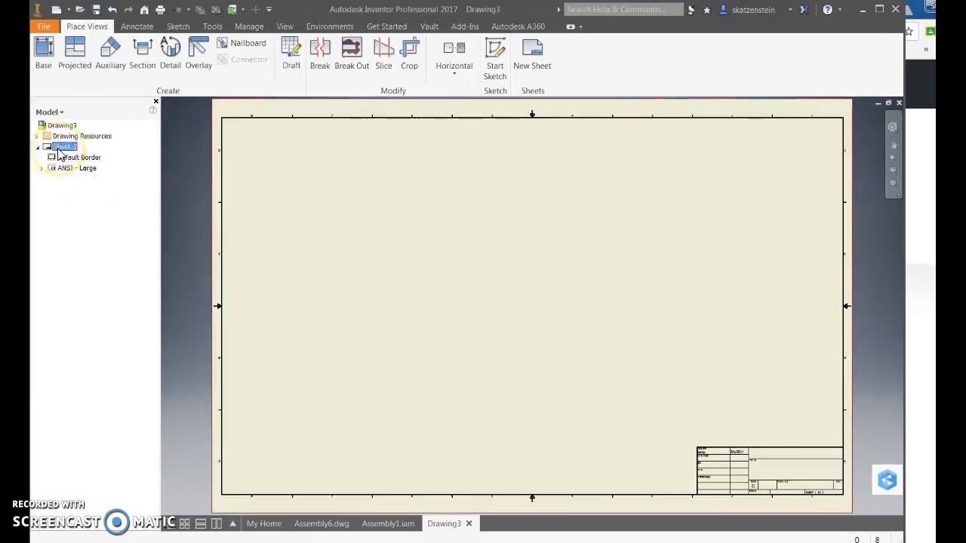
right_click(61, 151)
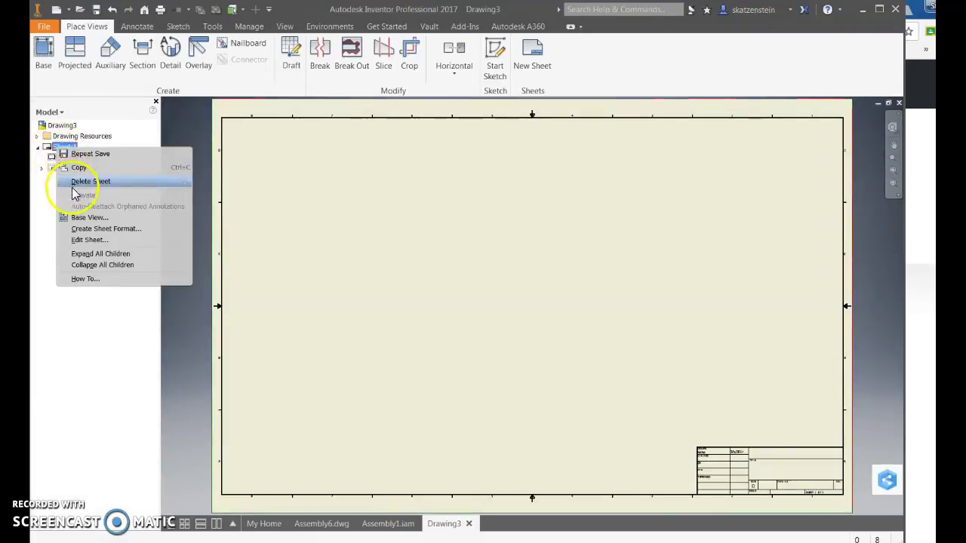
click(85, 240)
click(187, 187)
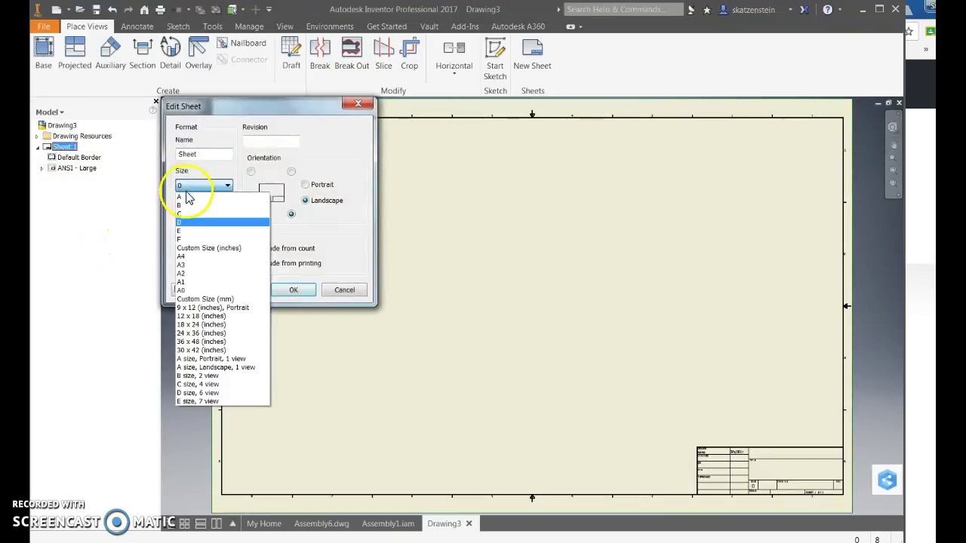
click(187, 198)
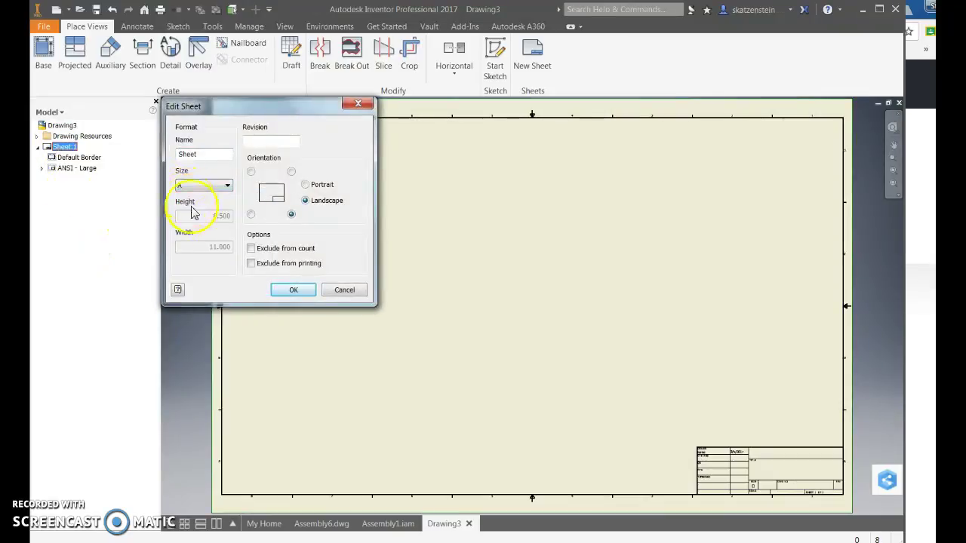
click(303, 294)
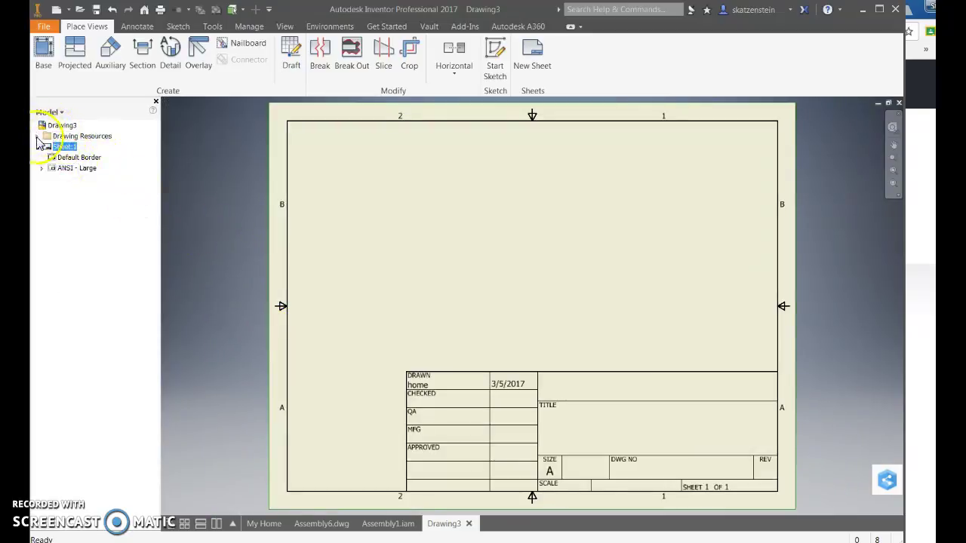
Replace the sheet's ANSI - Large title block with the ANSI A title block from the drawing resources
right_click(74, 173)
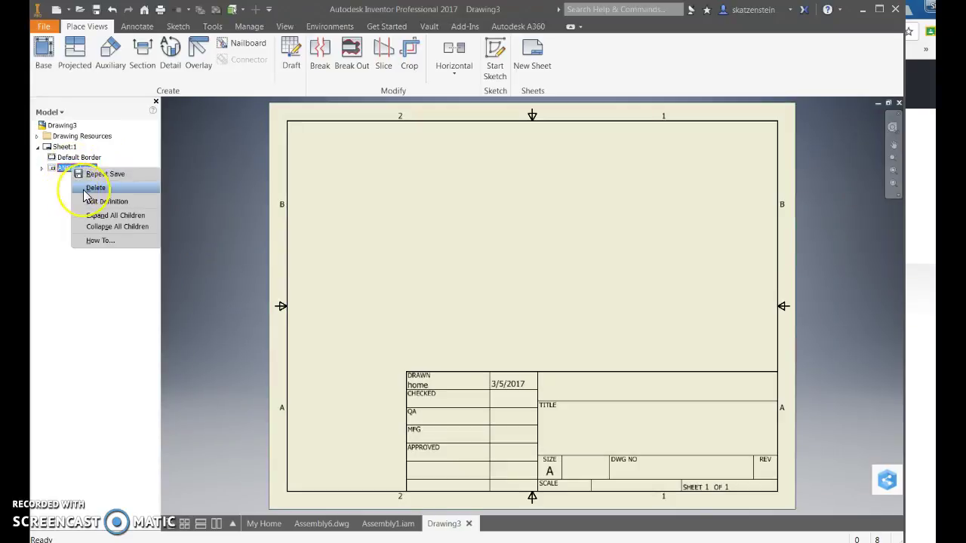
click(95, 188)
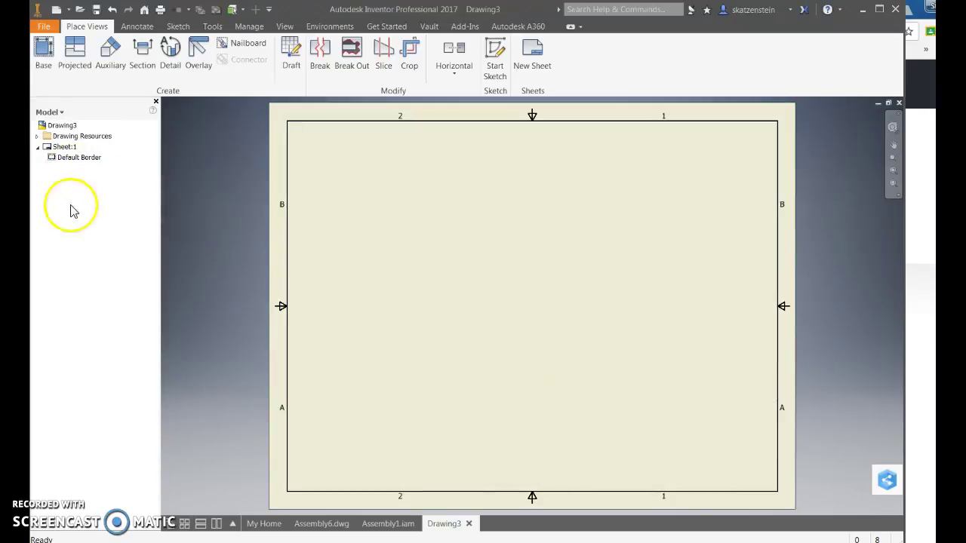
click(38, 137)
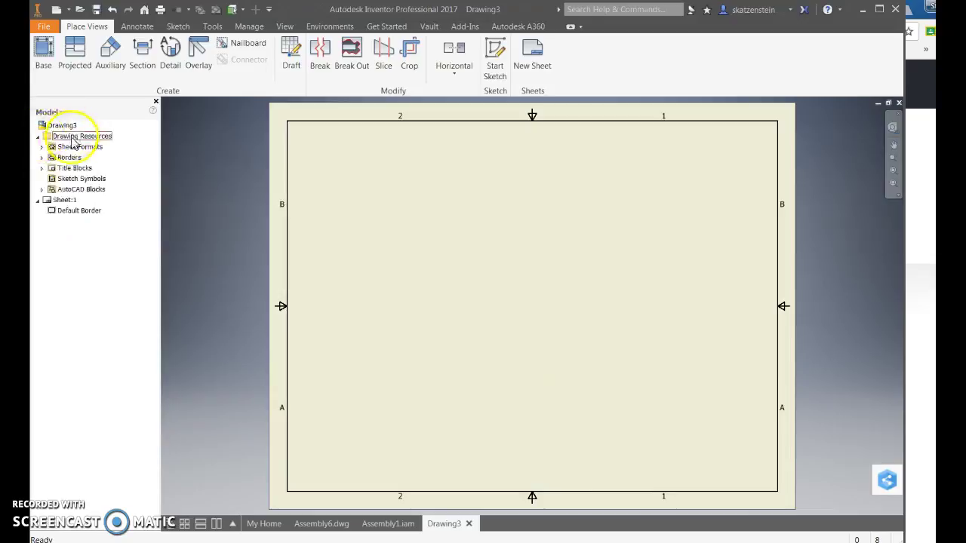
click(43, 168)
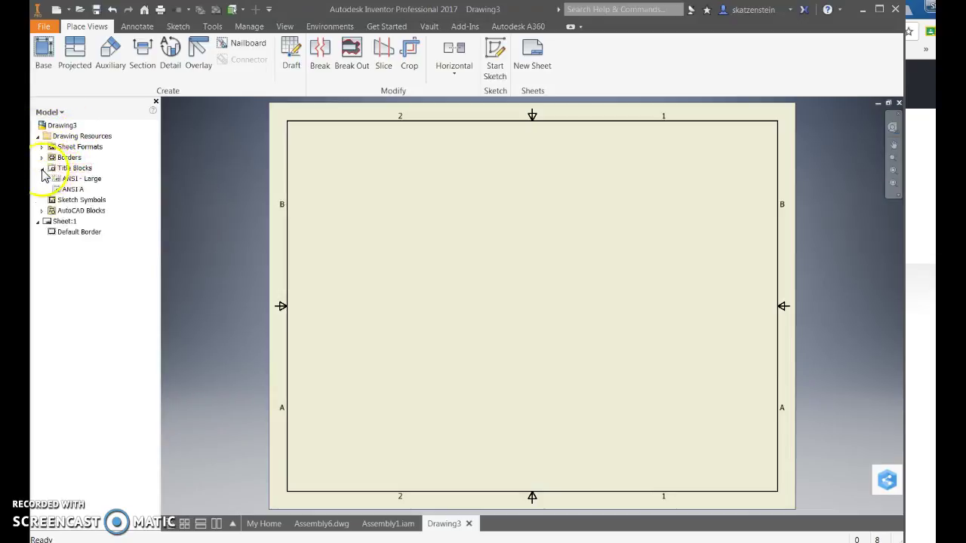
right_click(74, 190)
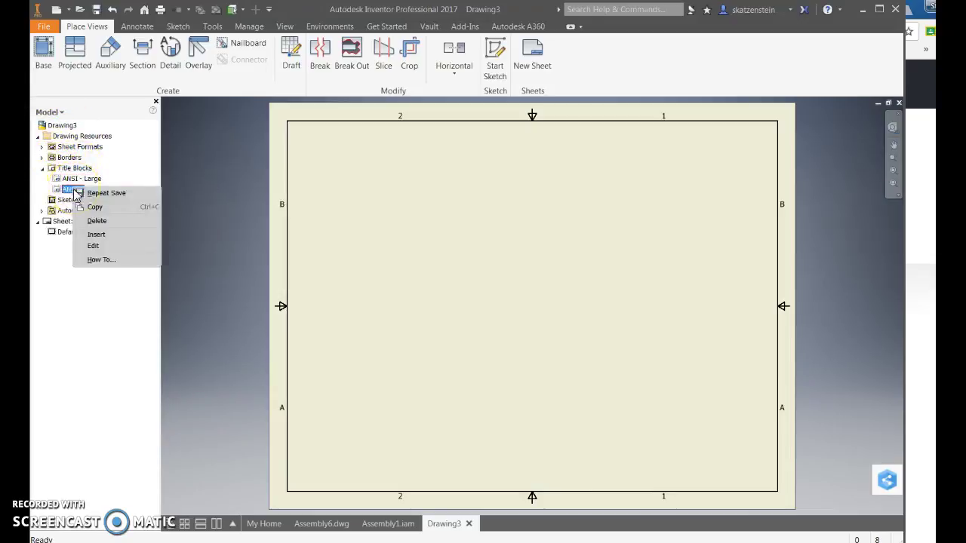
click(96, 236)
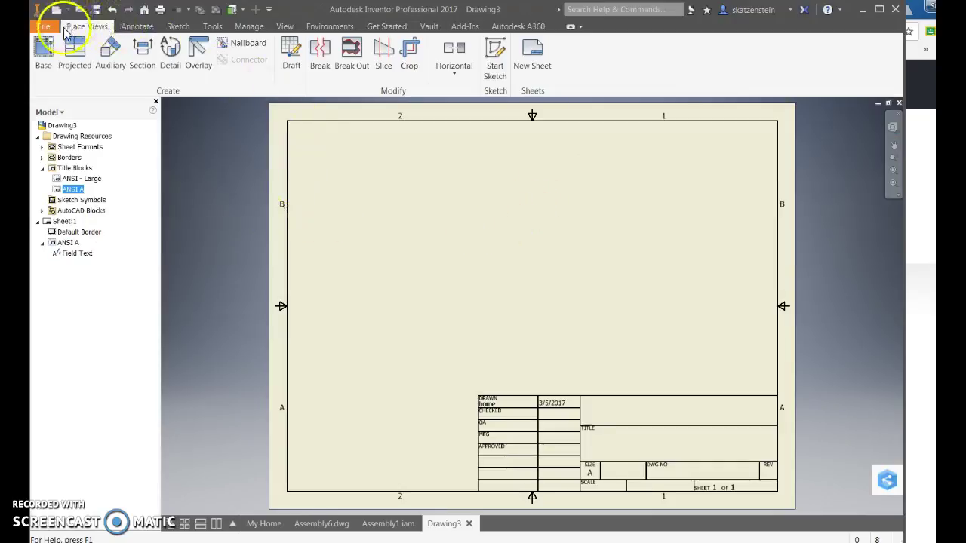
Start a base view of the Assembly1 model and position it in the upper-left area of the sheet
click(43, 45)
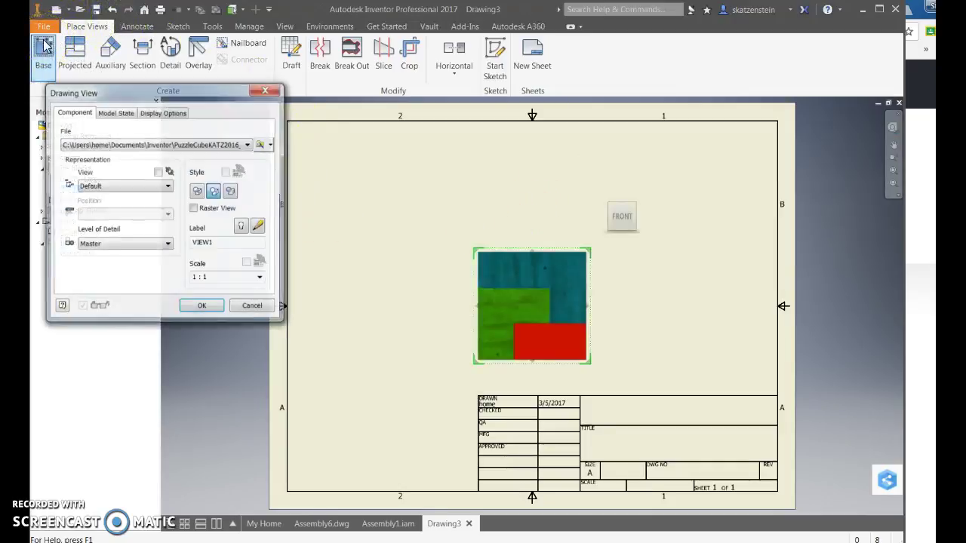
click(268, 145)
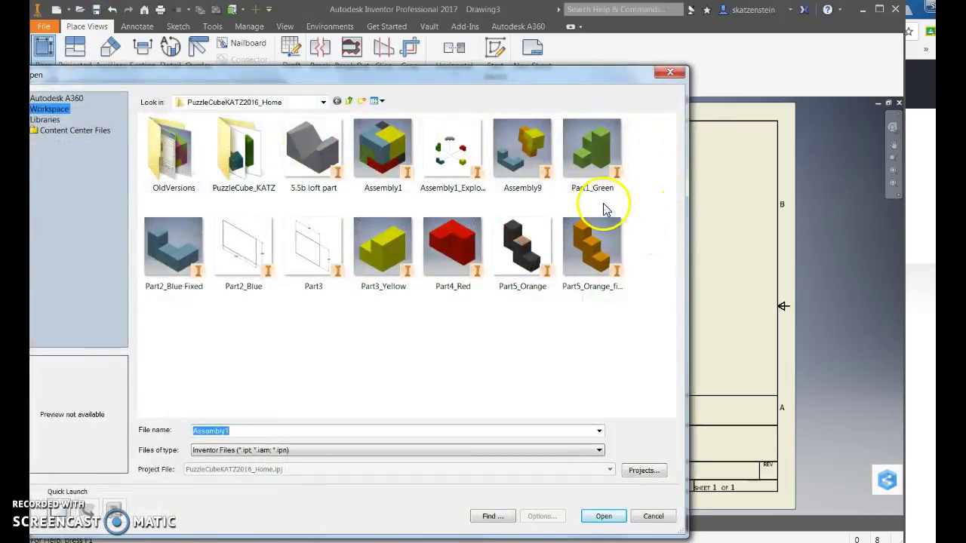
click(368, 161)
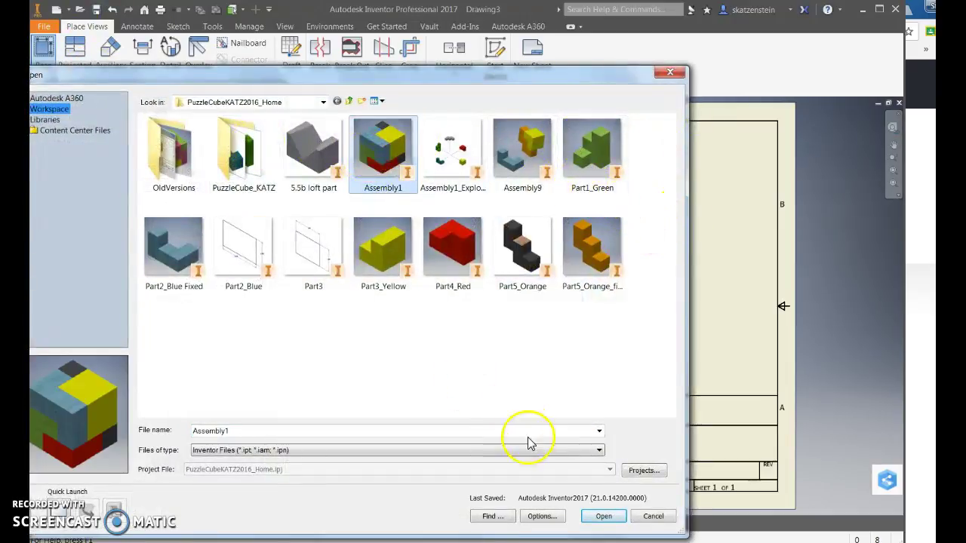
click(604, 518)
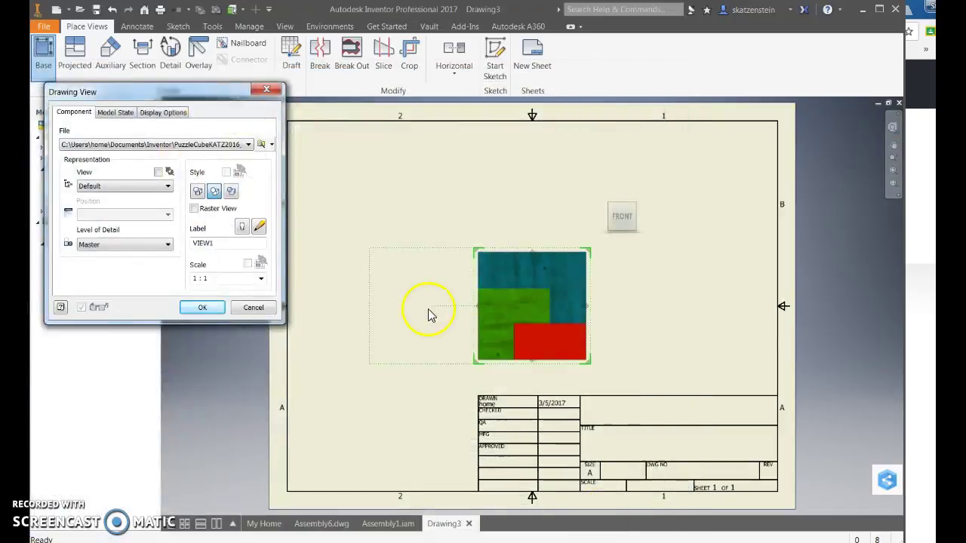
drag(534, 315, 418, 273)
click(344, 305)
click(228, 280)
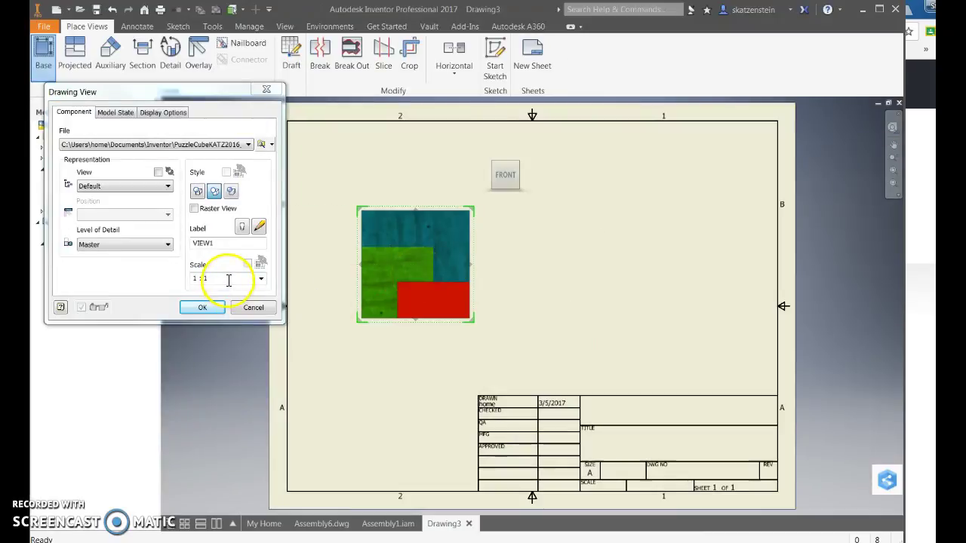
Orient the base view to the home isometric view, set its scale to 1:1, and place it
mouse_move(507, 178)
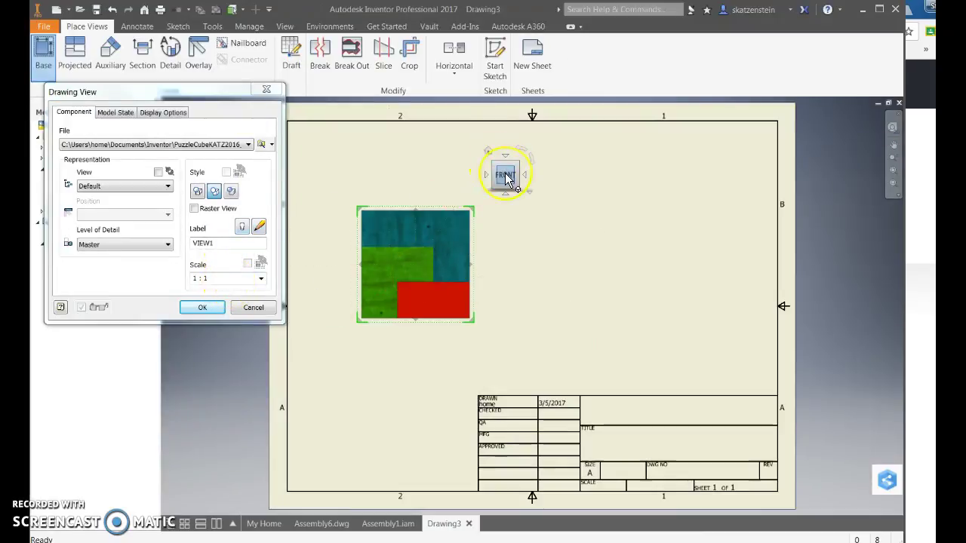
click(518, 145)
click(501, 173)
click(490, 155)
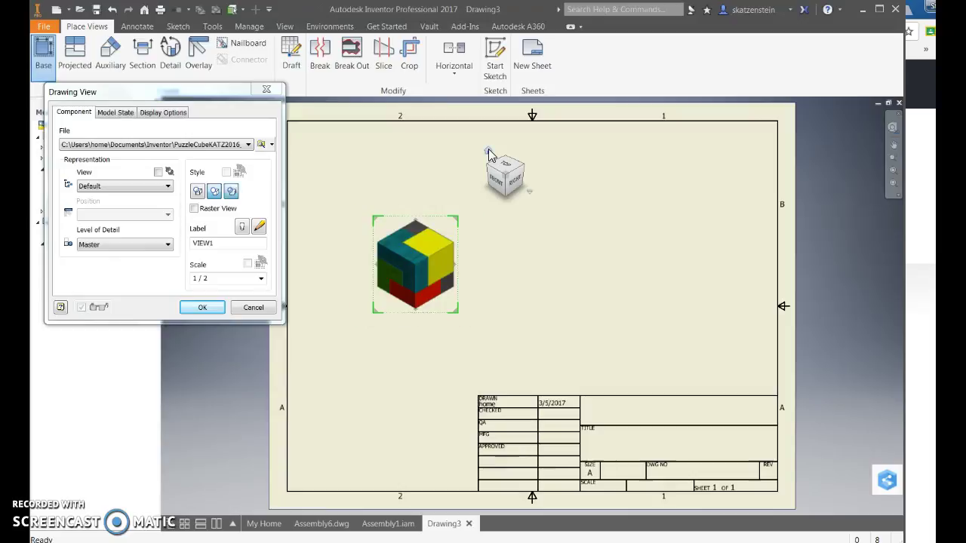
mouse_move(489, 155)
mouse_down()
mouse_move(514, 180)
mouse_move(497, 201)
mouse_up()
click(414, 284)
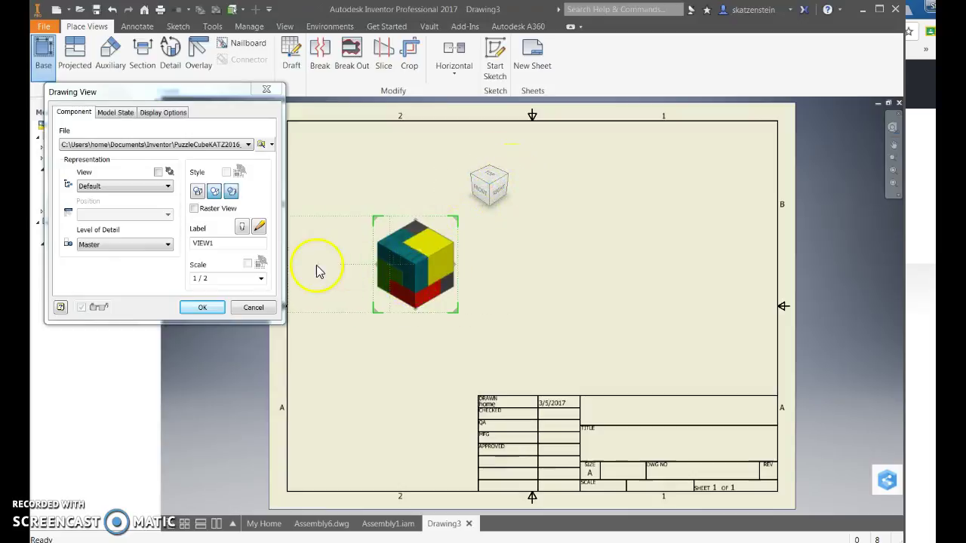
click(261, 279)
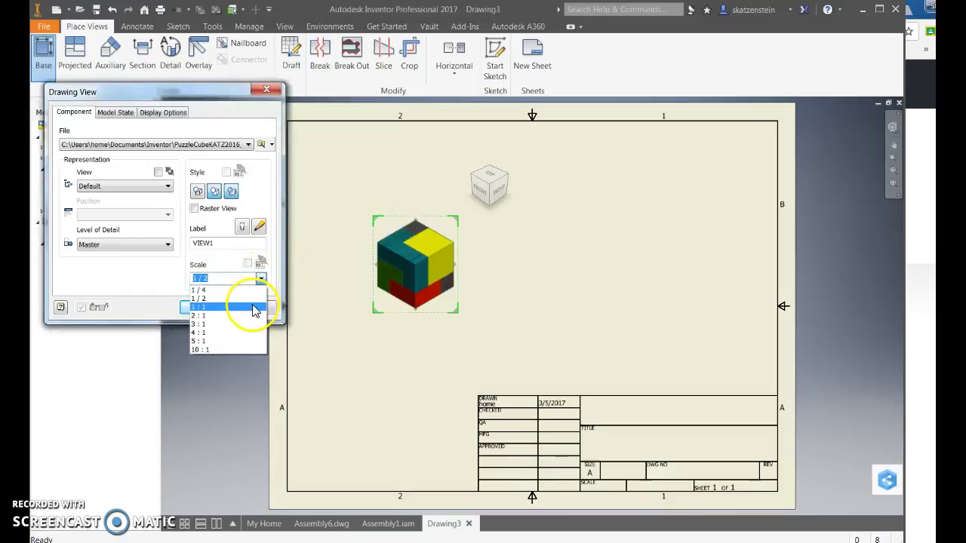
click(254, 307)
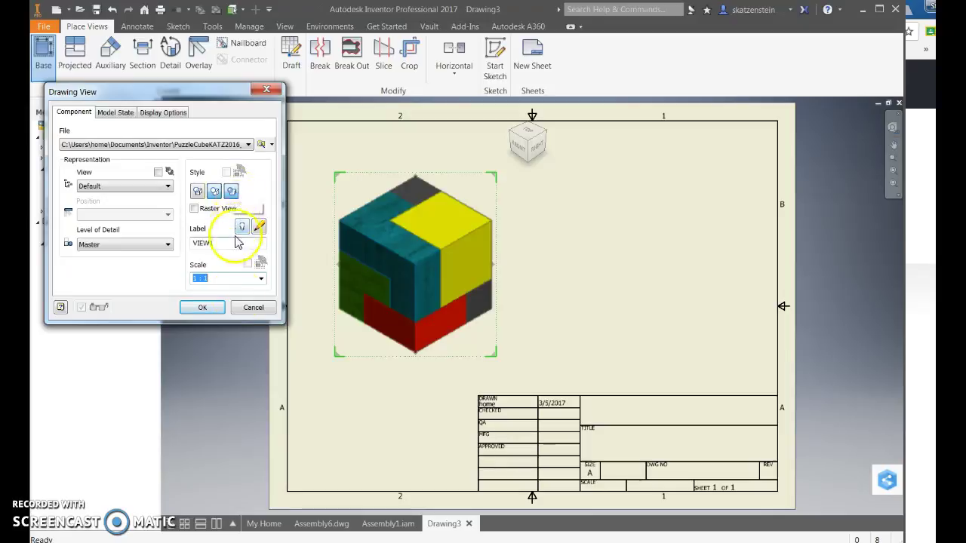
click(217, 309)
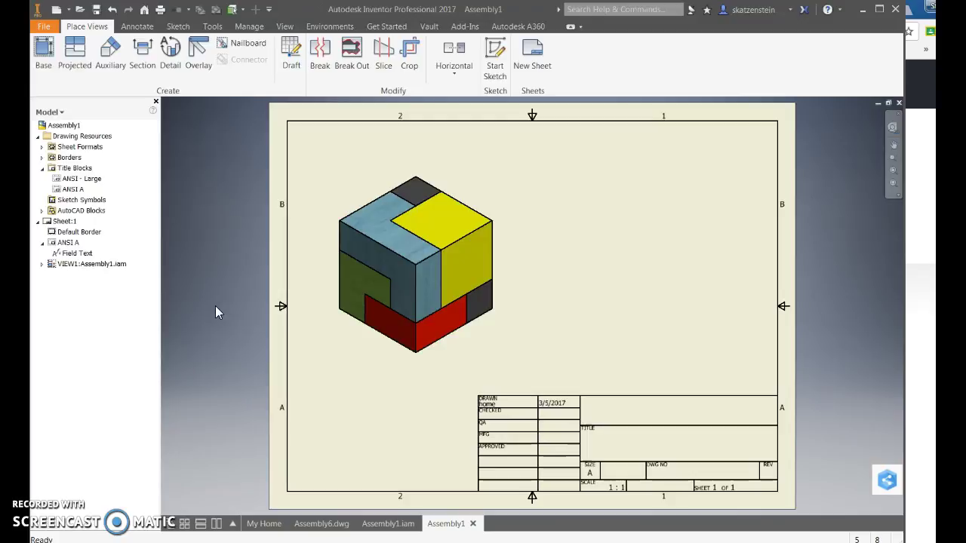
Start a second base view in the right half of the sheet, using the home isometric orientation at 1:1 scale
click(44, 51)
click(543, 298)
mouse_move(533, 304)
mouse_down()
mouse_move(594, 287)
mouse_move(635, 255)
mouse_move(637, 263)
mouse_up()
mouse_move(717, 160)
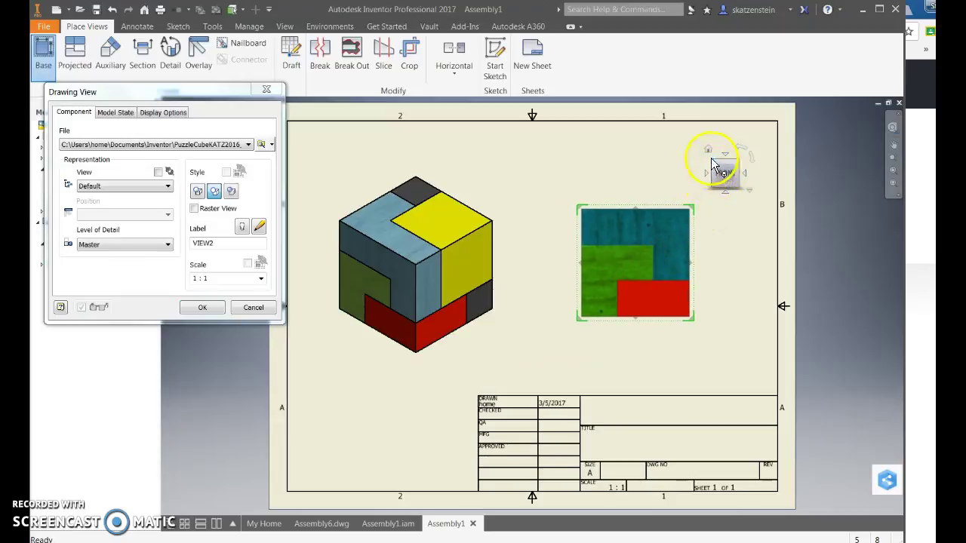
click(708, 150)
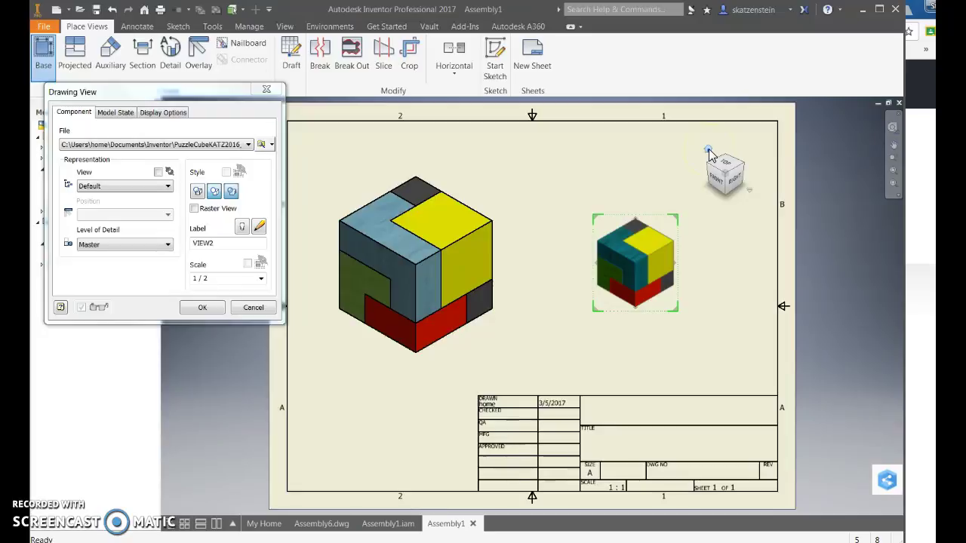
click(261, 278)
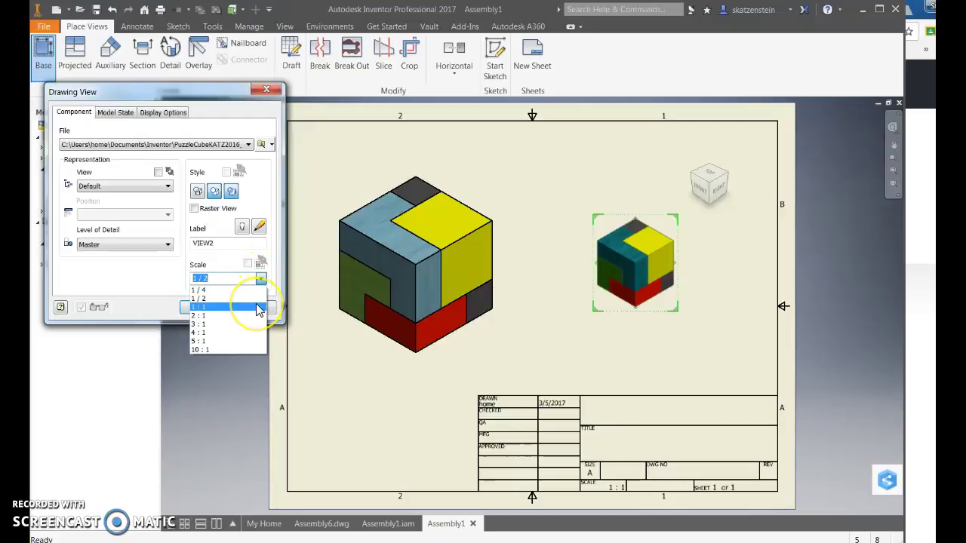
click(257, 307)
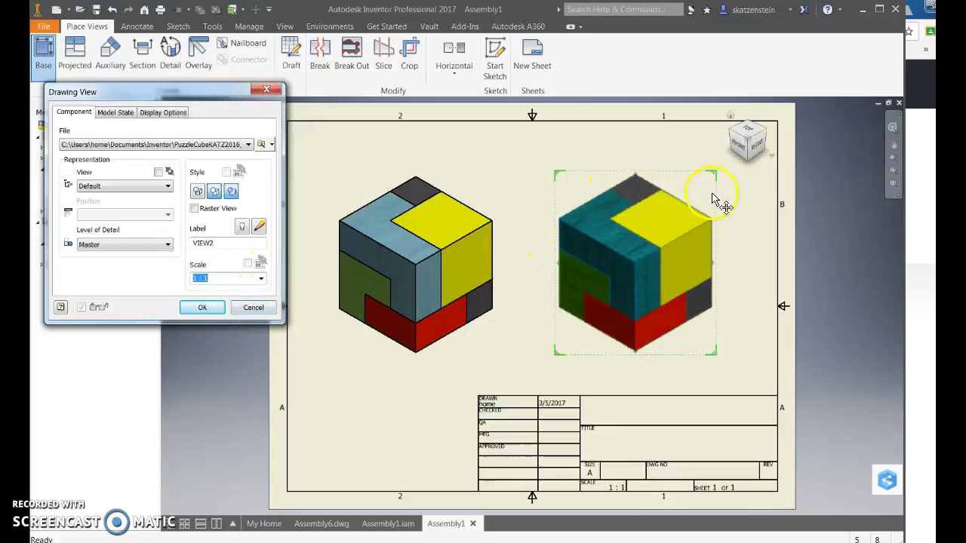
Rotate the second view to the isometric corner where the Back, Left and Bottom faces meet, and place it
click(750, 160)
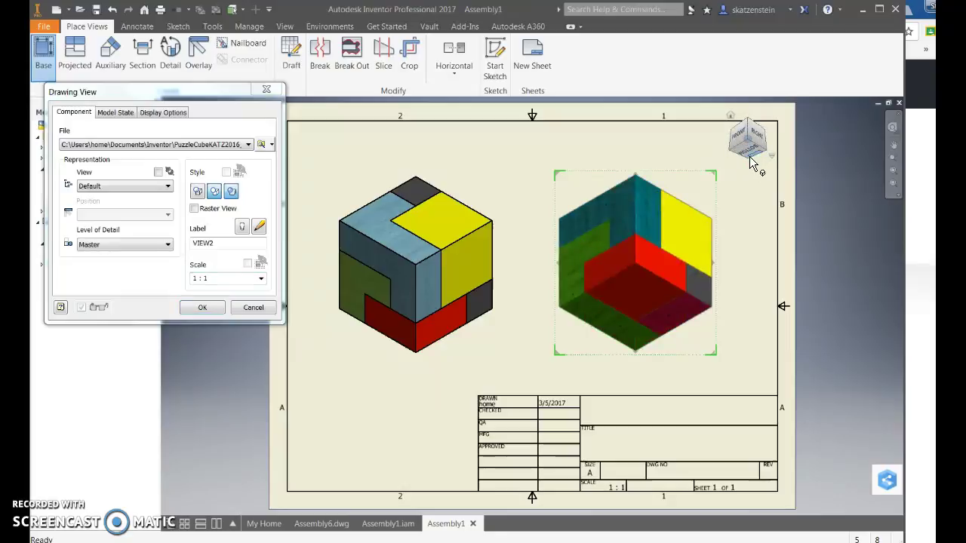
drag(749, 157, 732, 154)
click(732, 155)
click(732, 155)
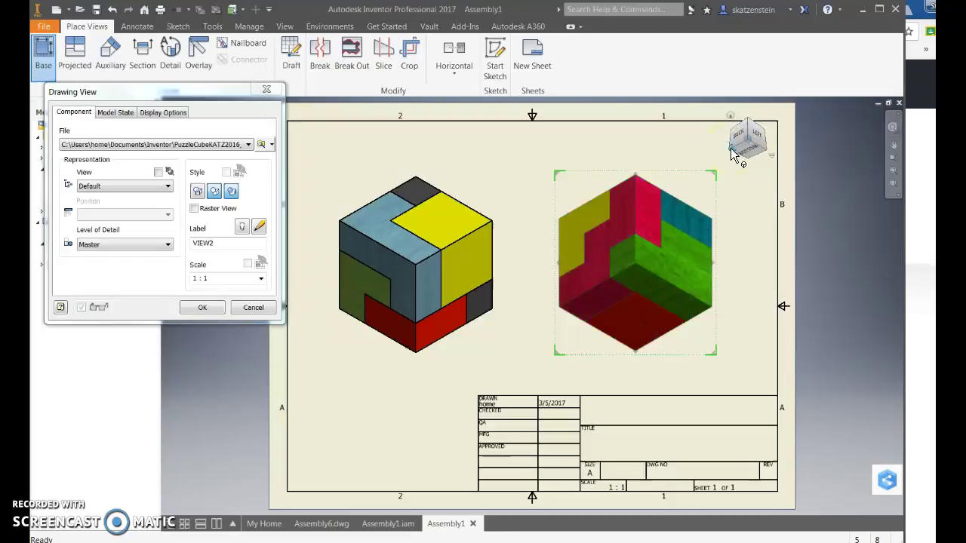
click(759, 142)
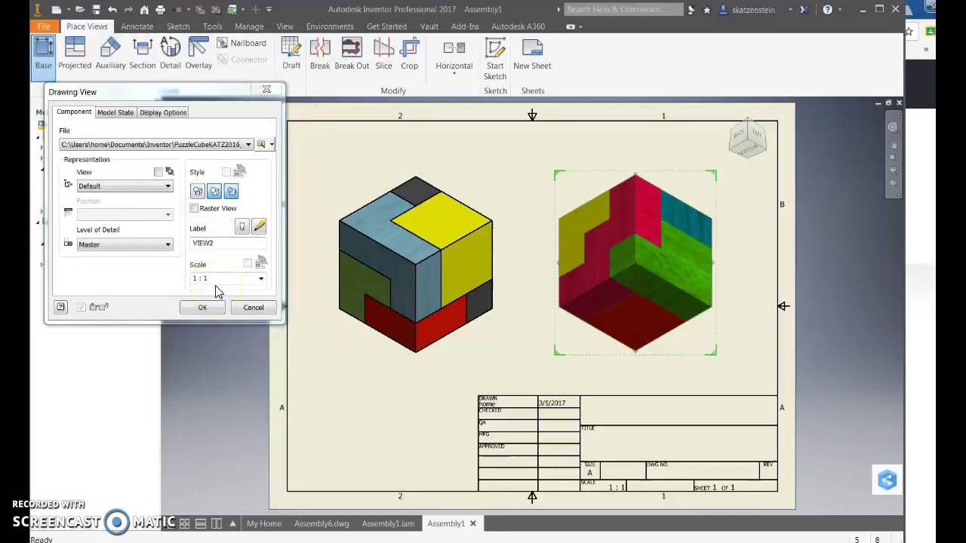
click(211, 308)
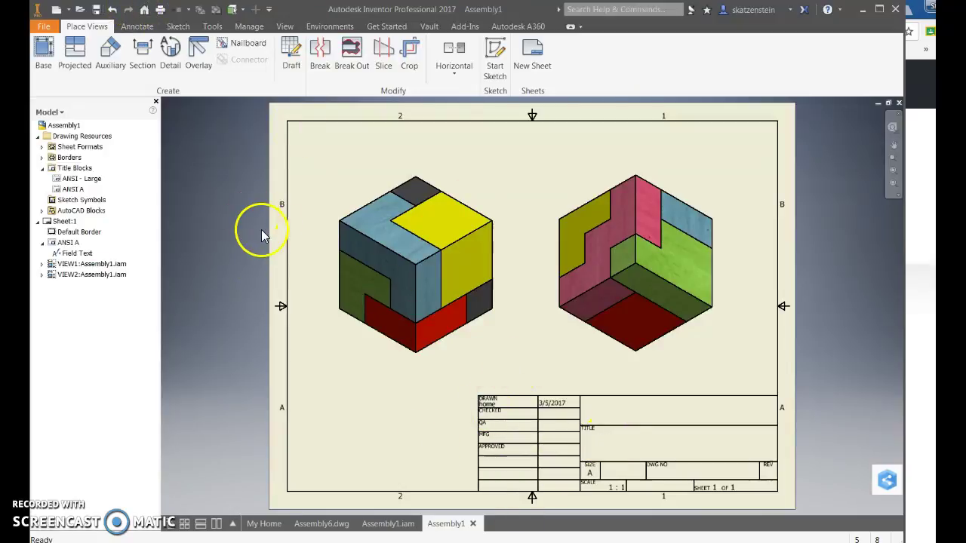
Enter "Puzzle Cube Assembly" as the title in the drawing's iProperties summary
click(44, 26)
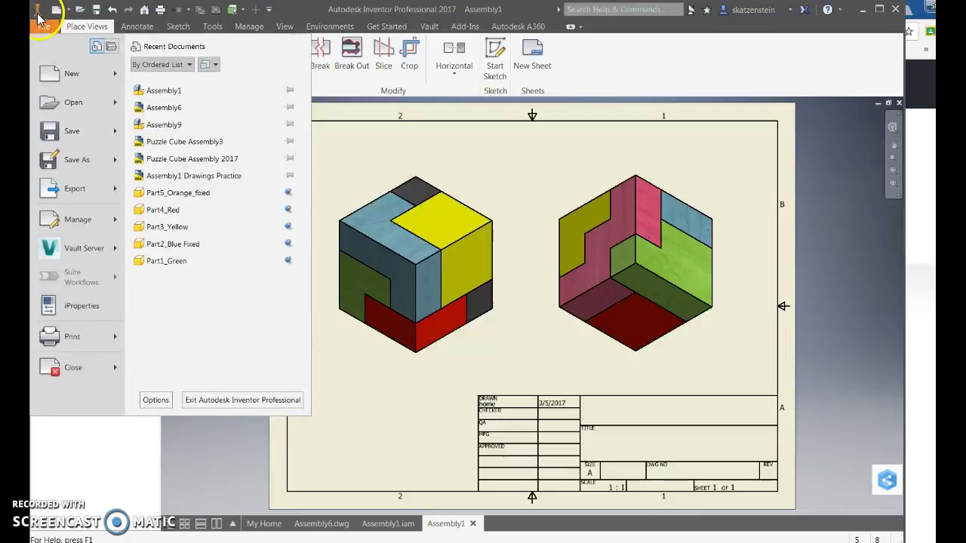
click(82, 306)
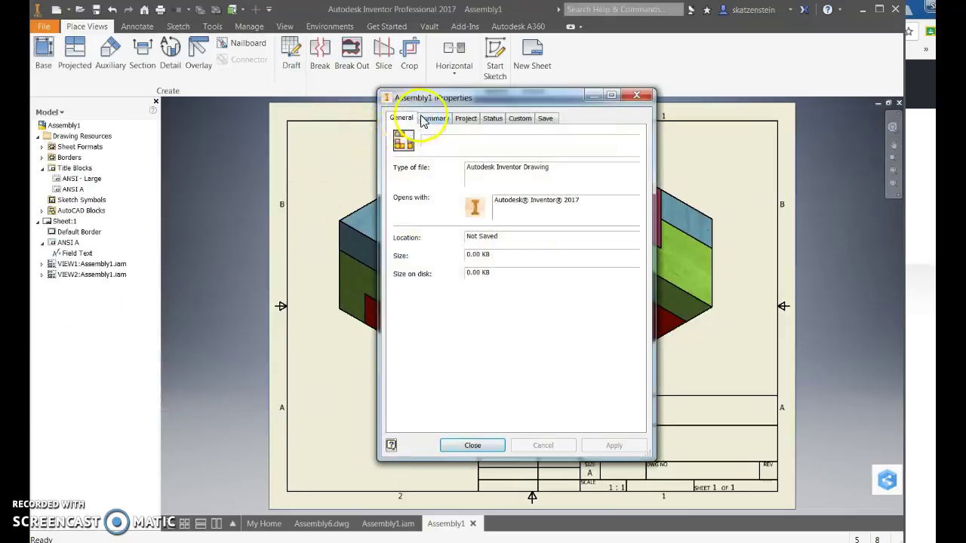
click(433, 118)
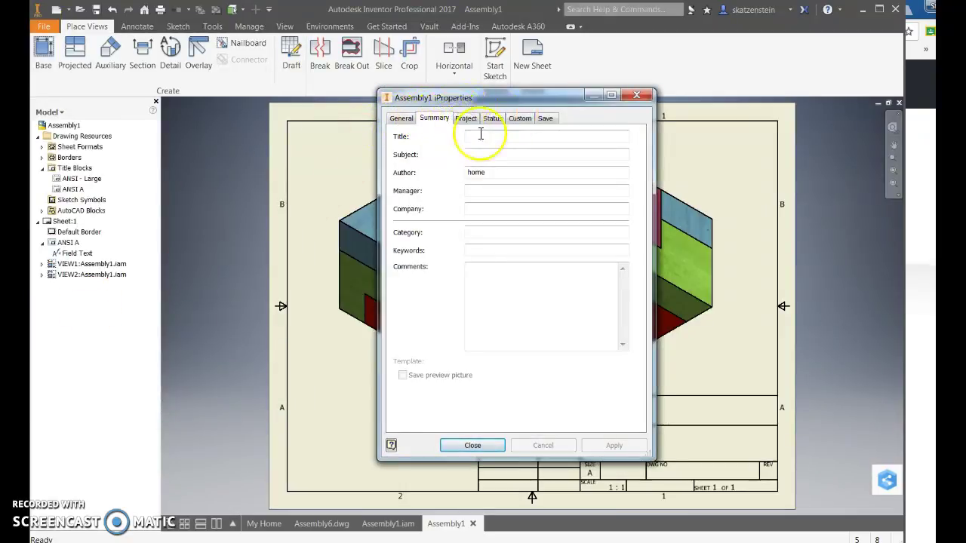
text(pu)
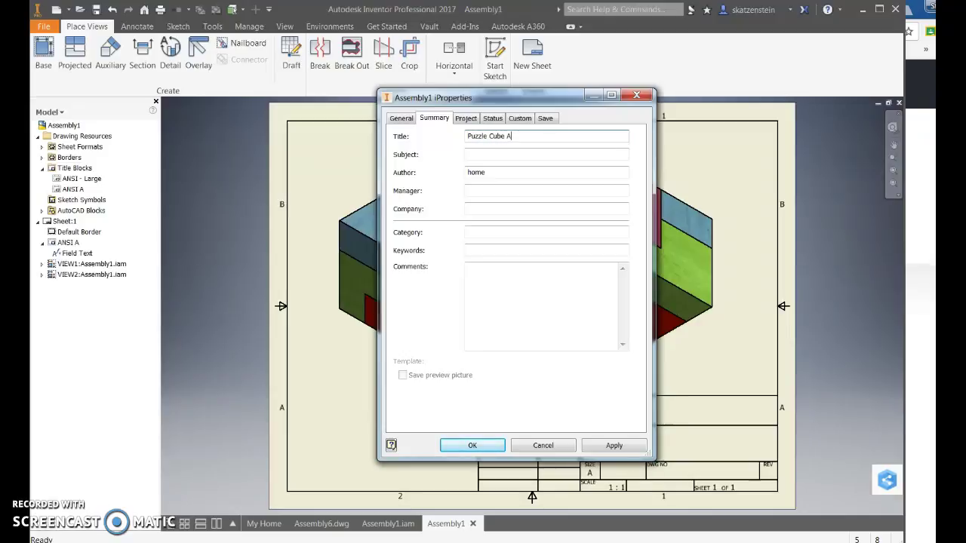
text(embly)
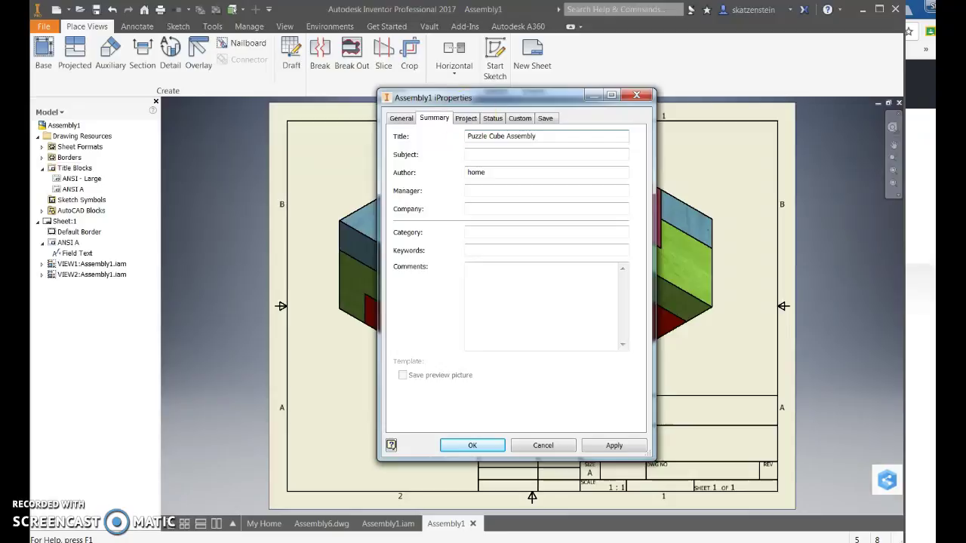
Replace the author in the drawing's iProperties summary with the drafter's name and apply the properties
click(487, 174)
drag(487, 174, 442, 195)
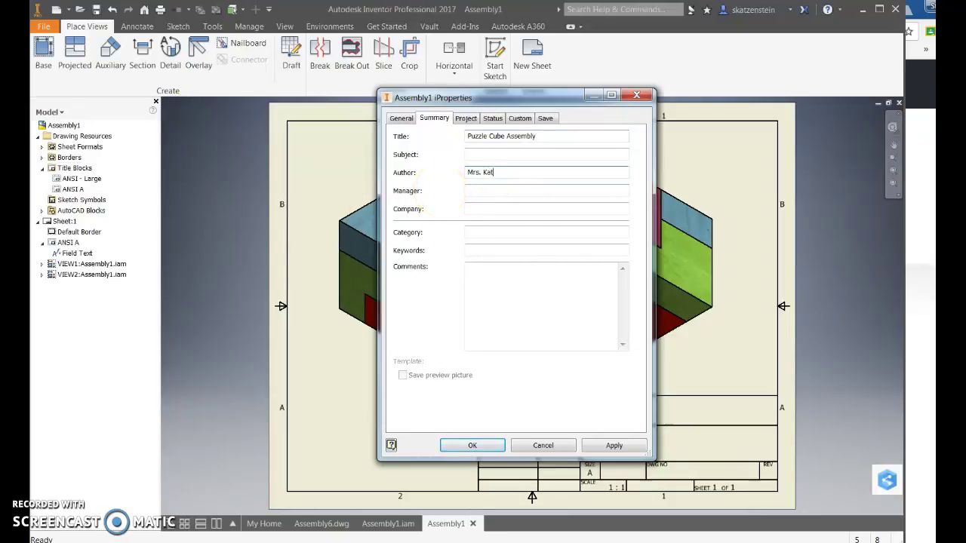
text(Mrs. Katz)
click(473, 445)
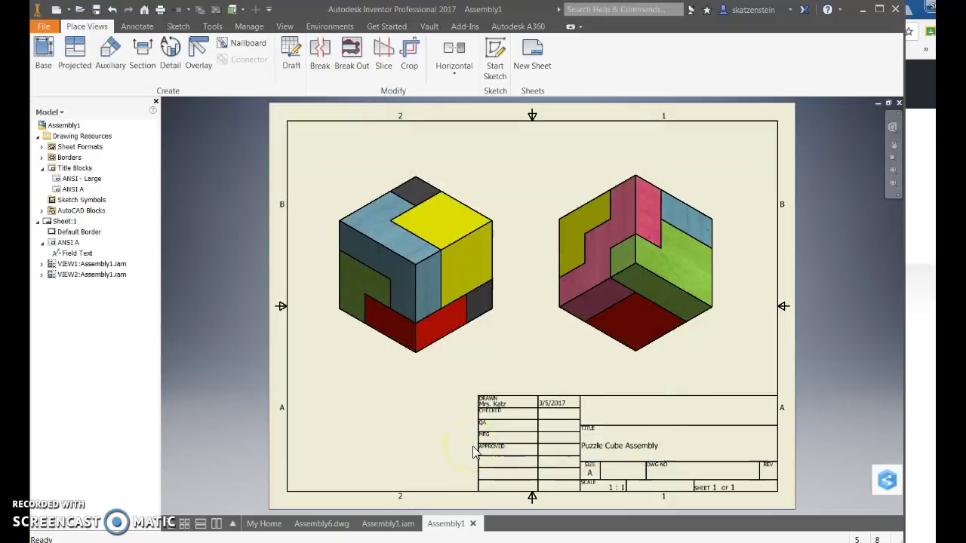
click(210, 284)
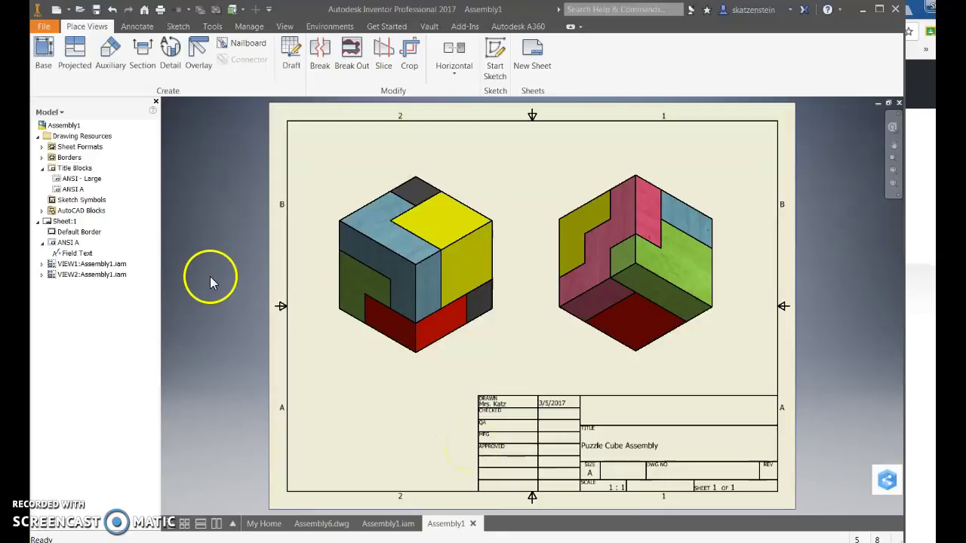
Save the drawing as Assembly7 in Inventor Drawing (*.dwg) format in the PuzzleCubeKATZ2016_Home folder, accepting the save of its changes
click(95, 10)
click(492, 474)
key(BackSpace)
text(7)
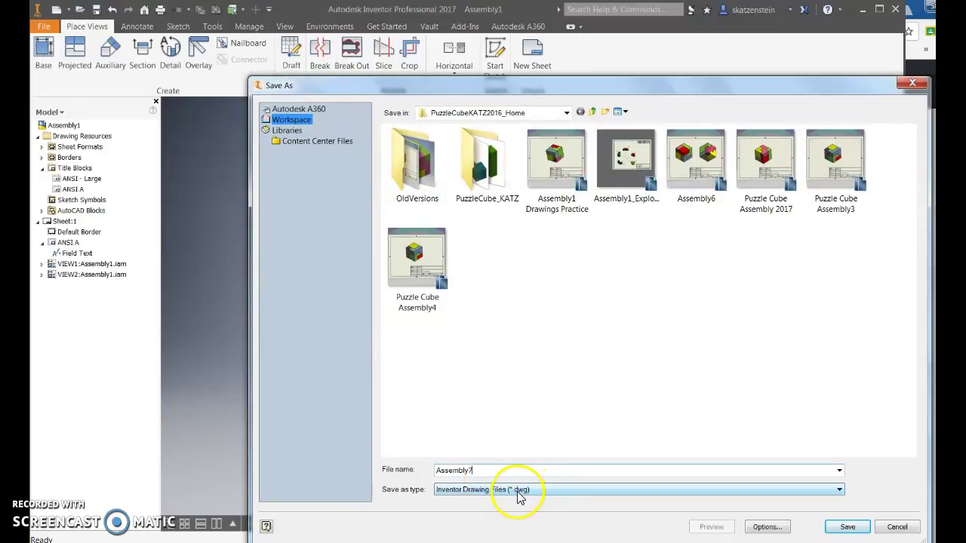
click(844, 530)
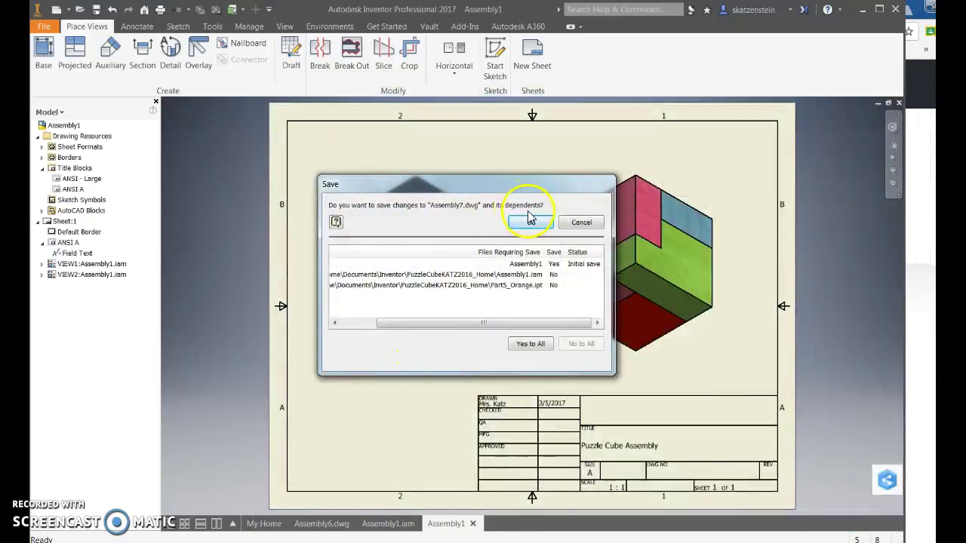
click(528, 220)
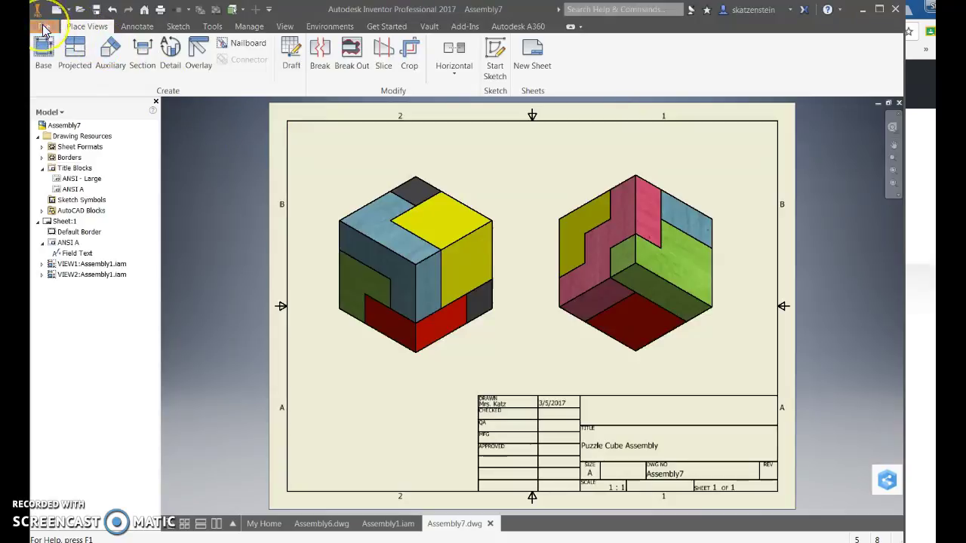
Save a copy of the drawing as a JPEG file named Assembly7 in the same folder
click(43, 27)
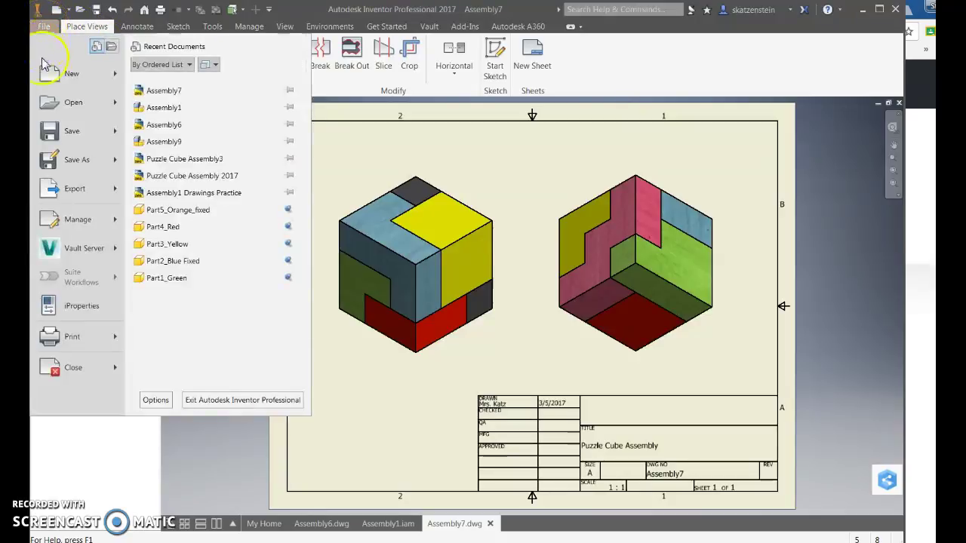
click(66, 162)
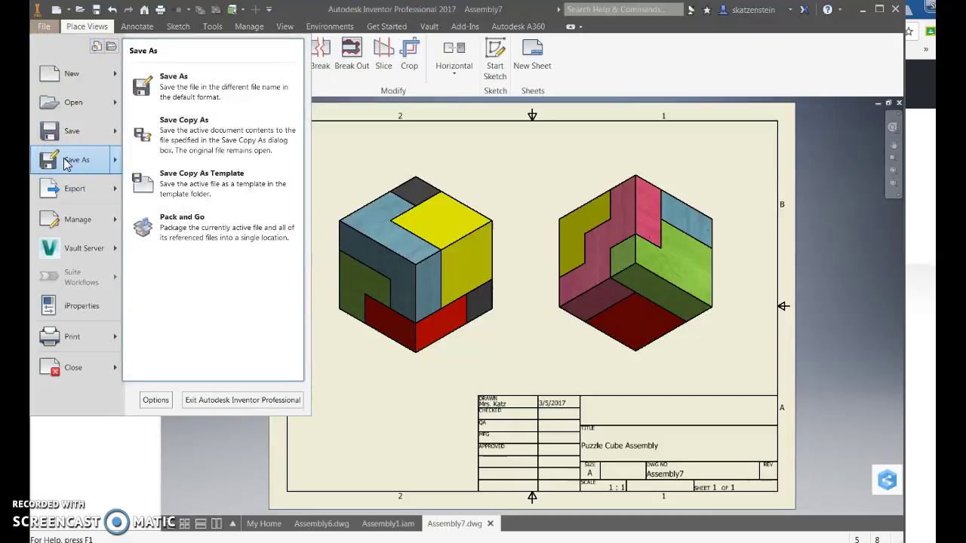
click(170, 134)
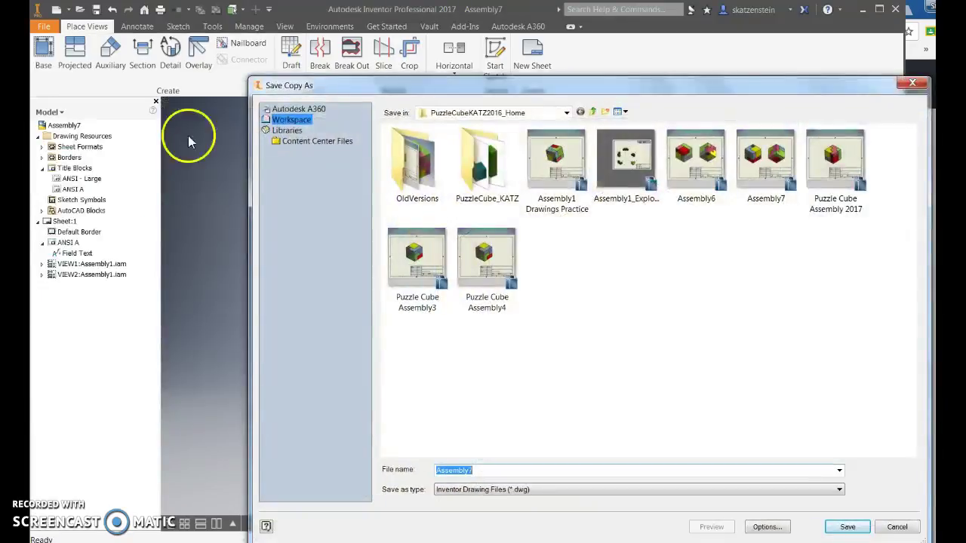
click(529, 490)
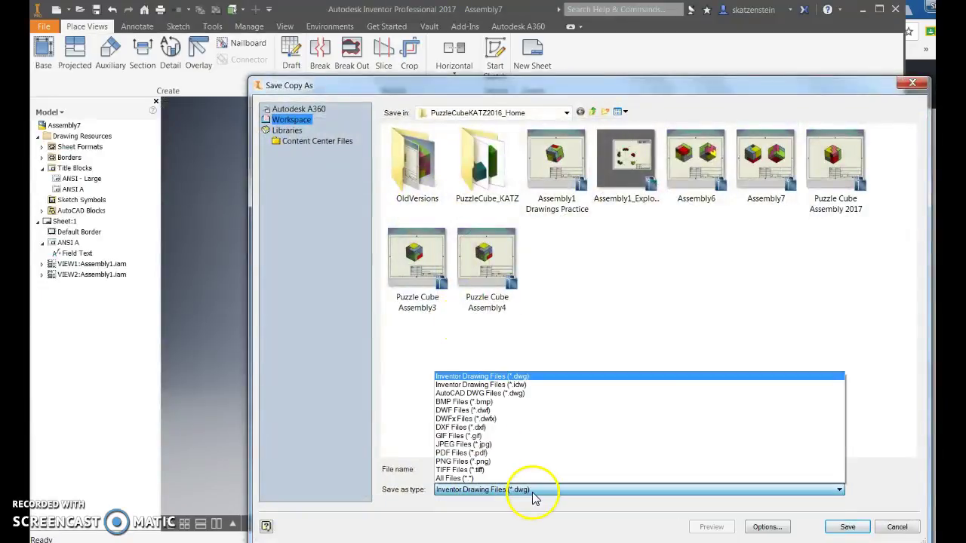
click(466, 445)
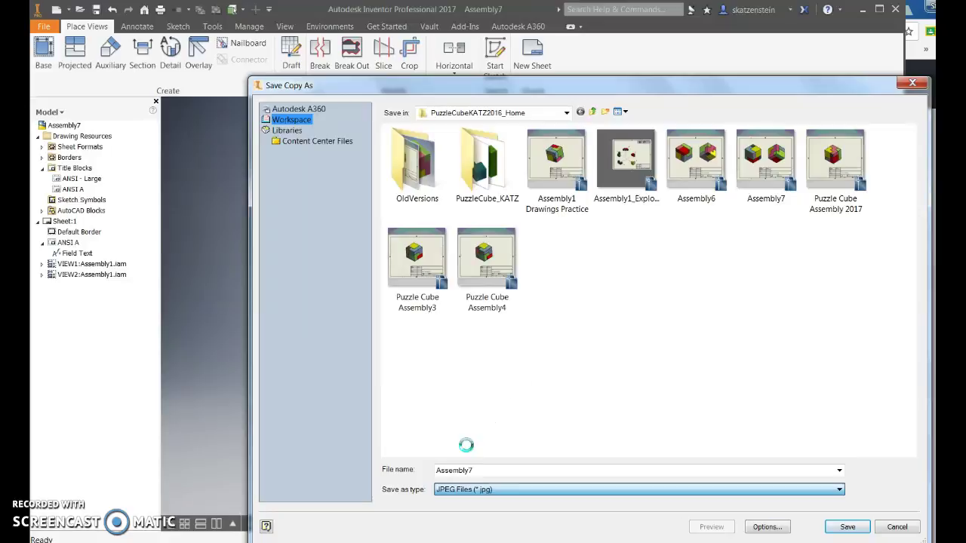
click(846, 528)
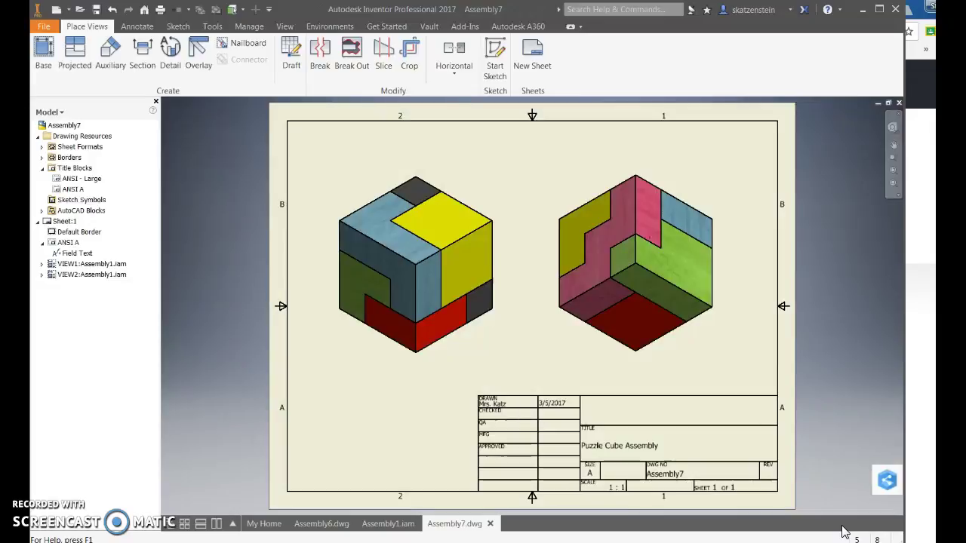